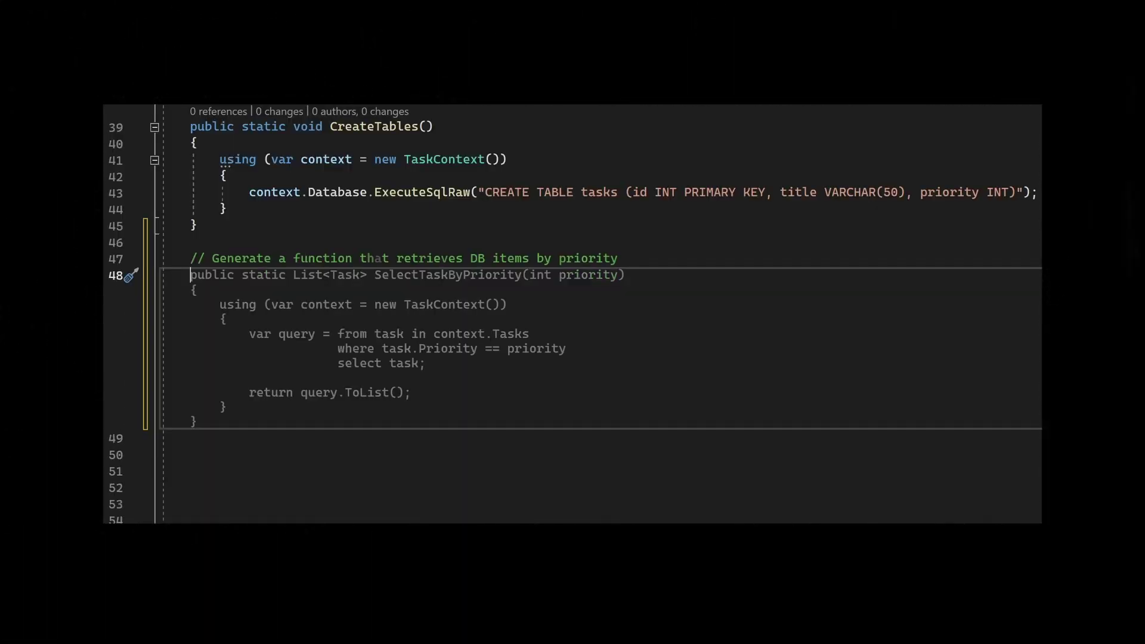
# Accept the Copilot inline suggestion that adds the SelectTaskByPriority function
pyautogui.press('Tab')
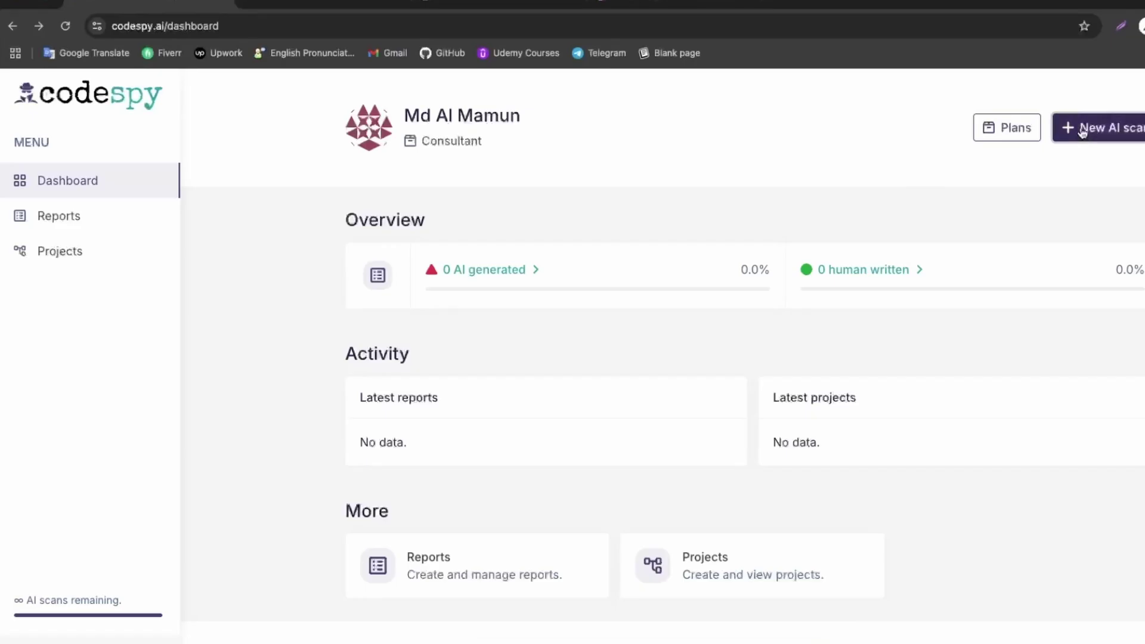
# Open the Codespy Reports page and try C# in the code-language dropdown
pyautogui.click(1081, 131)
pyautogui.click(1003, 201)
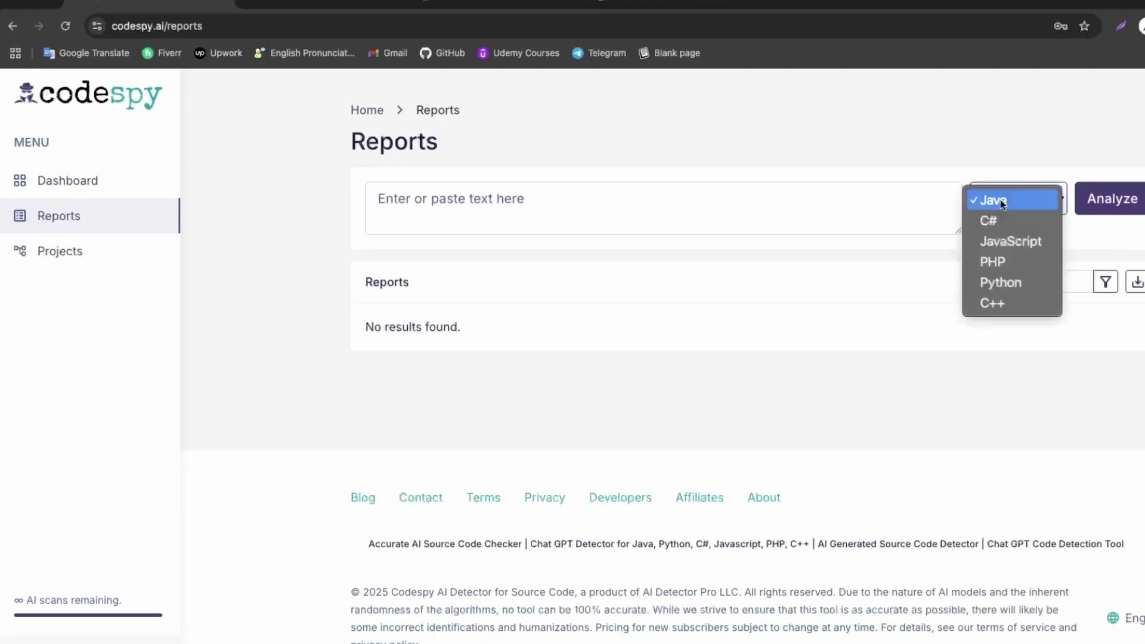
pyautogui.click(995, 223)
pyautogui.click(998, 201)
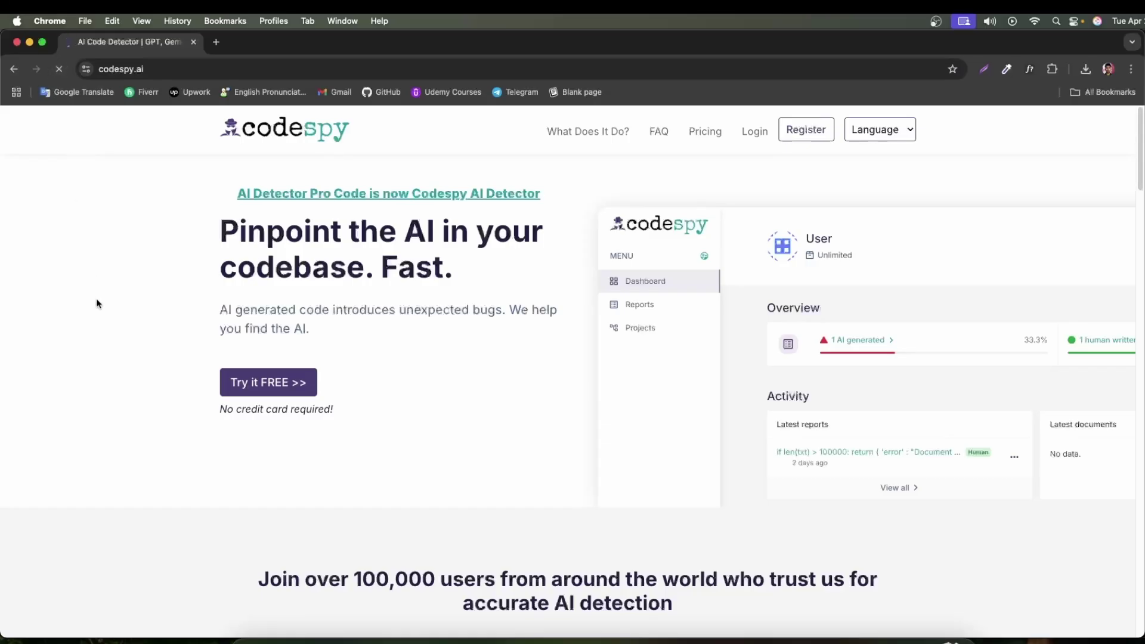
pyautogui.scroll(-5, 97, 304)
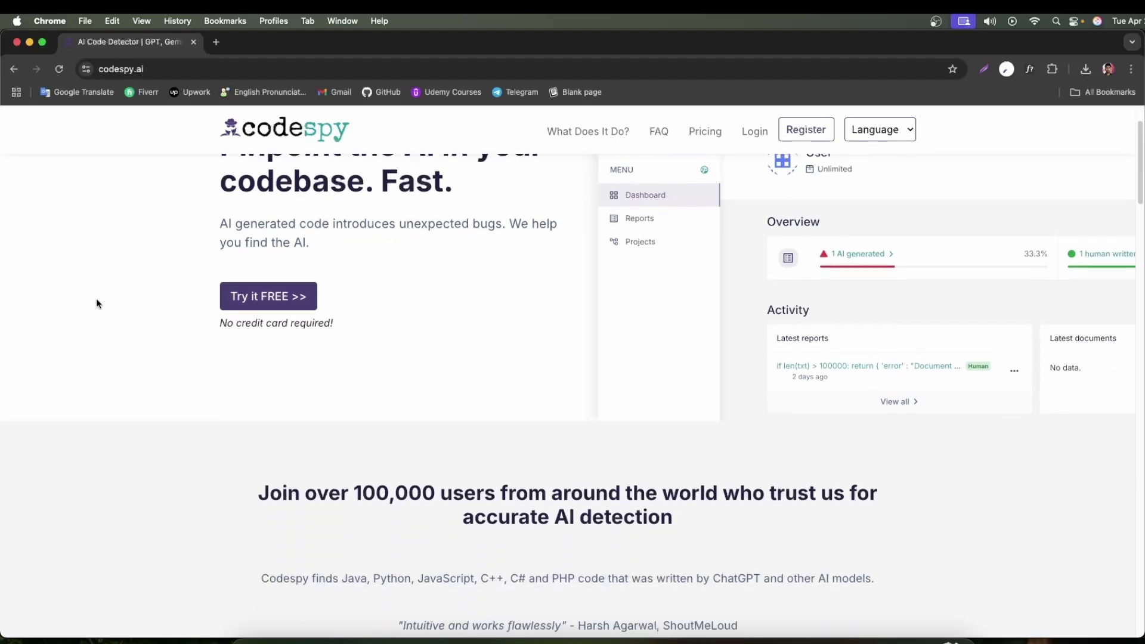
pyautogui.scroll(-3, 97, 304)
pyautogui.scroll(-2, 97, 304)
pyautogui.scroll(-2, 97, 304)
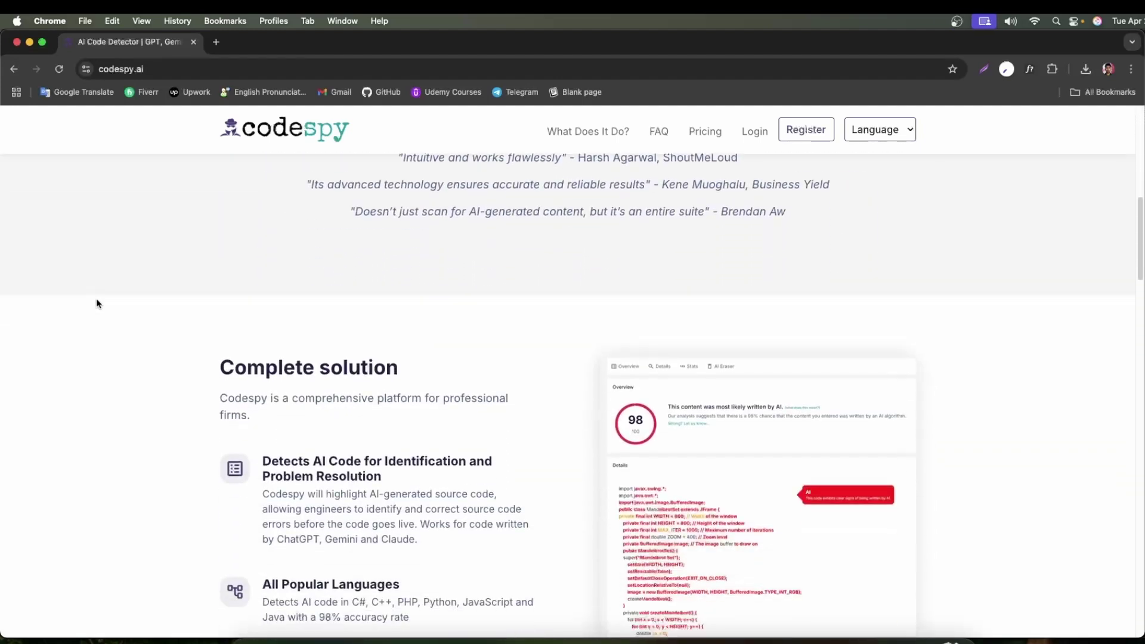
pyautogui.scroll(-2, 97, 303)
pyautogui.scroll(-7, 97, 303)
pyautogui.scroll(-3, 97, 303)
pyautogui.scroll(-5, 97, 303)
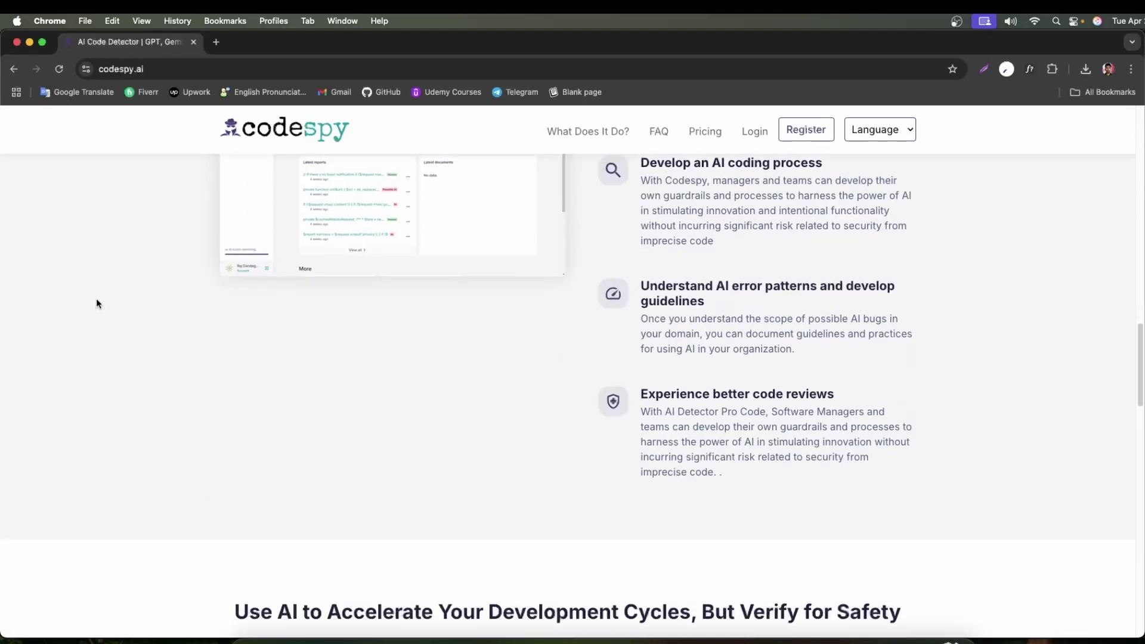
pyautogui.scroll(-4, 97, 304)
pyautogui.scroll(-6, 97, 303)
pyautogui.scroll(-3, 97, 303)
pyautogui.scroll(-9, 97, 304)
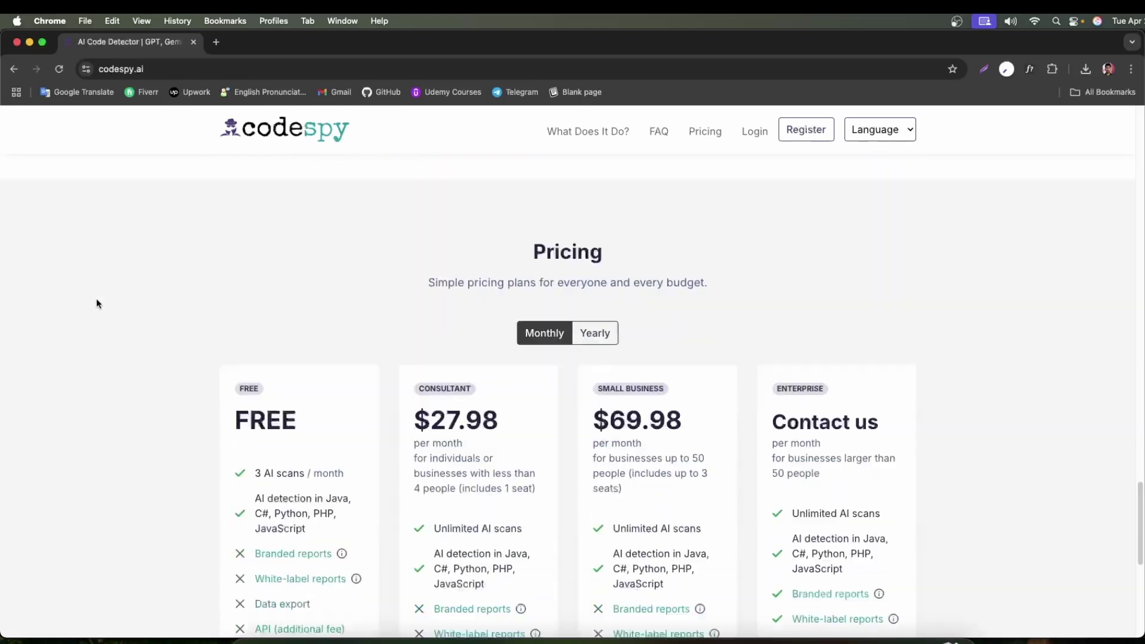
pyautogui.scroll(-7, 97, 303)
pyautogui.scroll(-3, 97, 304)
pyautogui.scroll(8, 97, 304)
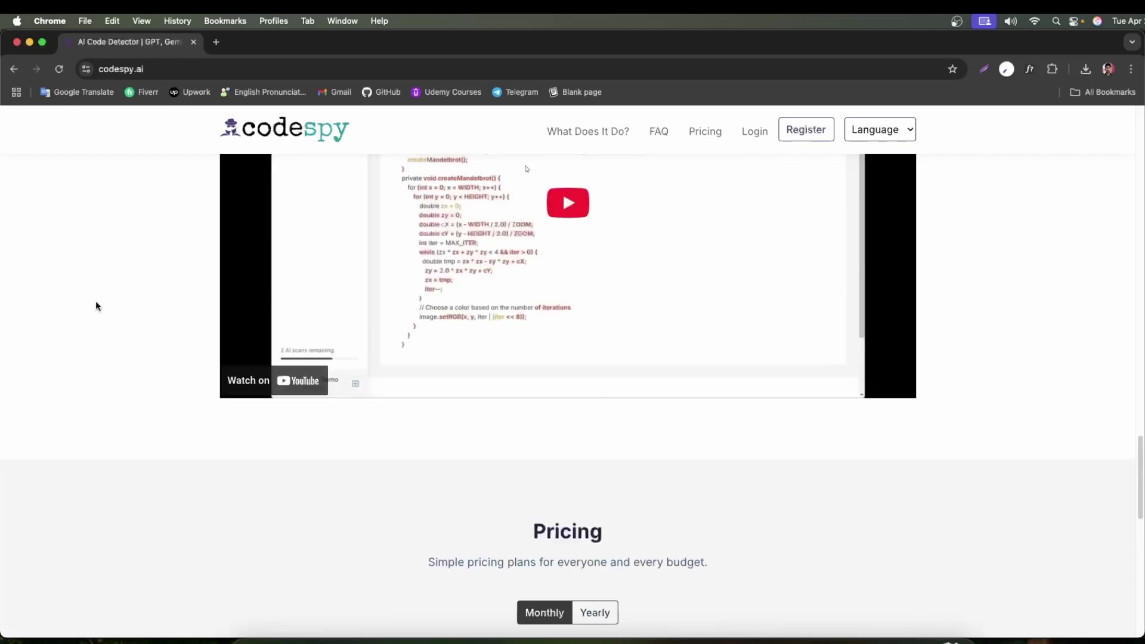
pyautogui.scroll(4, 97, 305)
pyautogui.scroll(5, 96, 304)
pyautogui.scroll(4, 96, 304)
pyautogui.scroll(5, 96, 305)
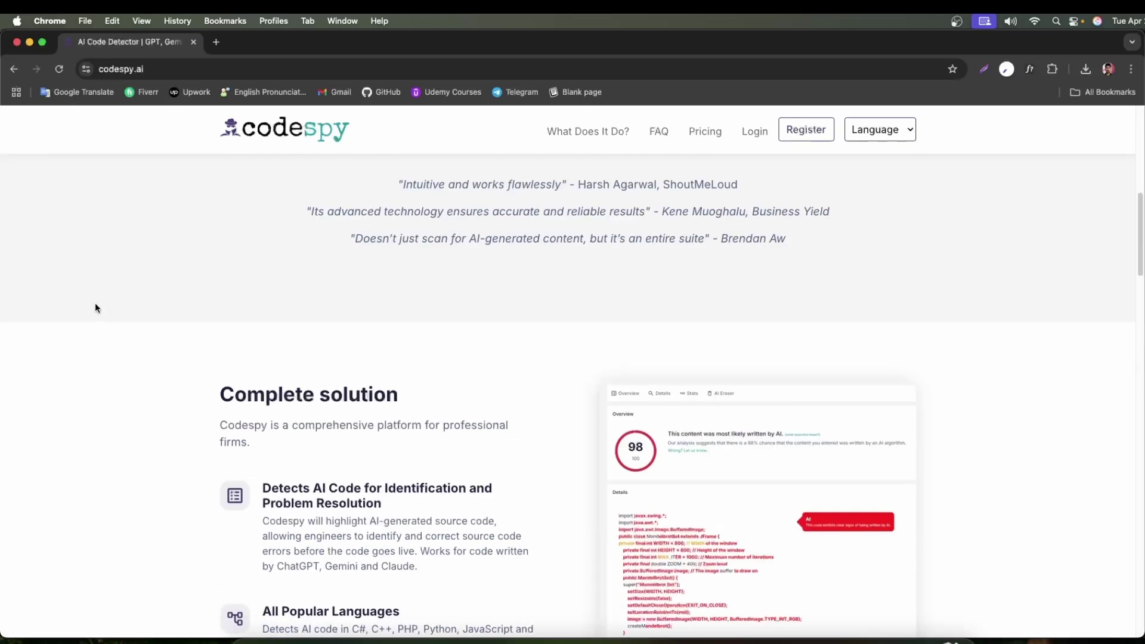
pyautogui.scroll(8, 95, 305)
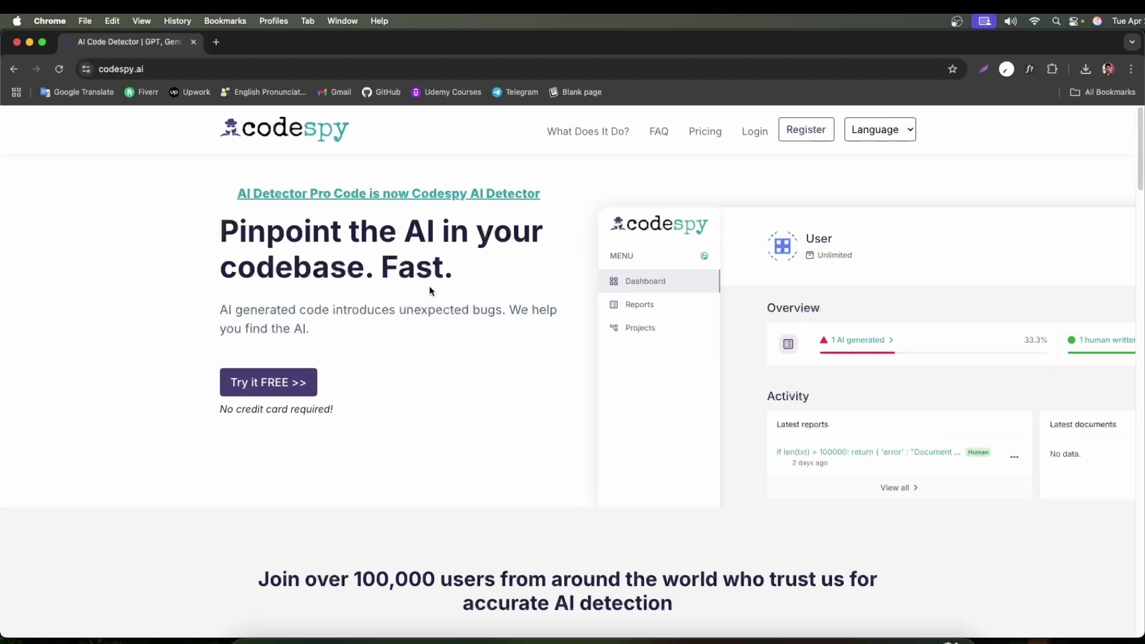
# View test1.java and test2.java in VS Code, then return to the Codespy site
pyautogui.click(779, 636)
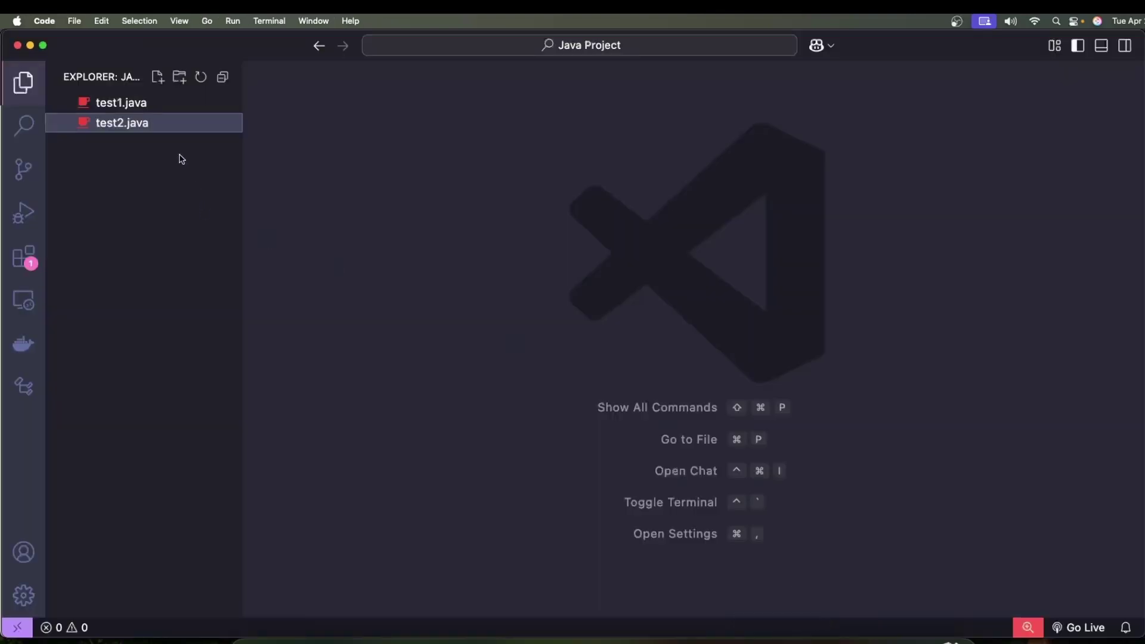
pyautogui.click(117, 104)
pyautogui.scroll(-15, 686, 267)
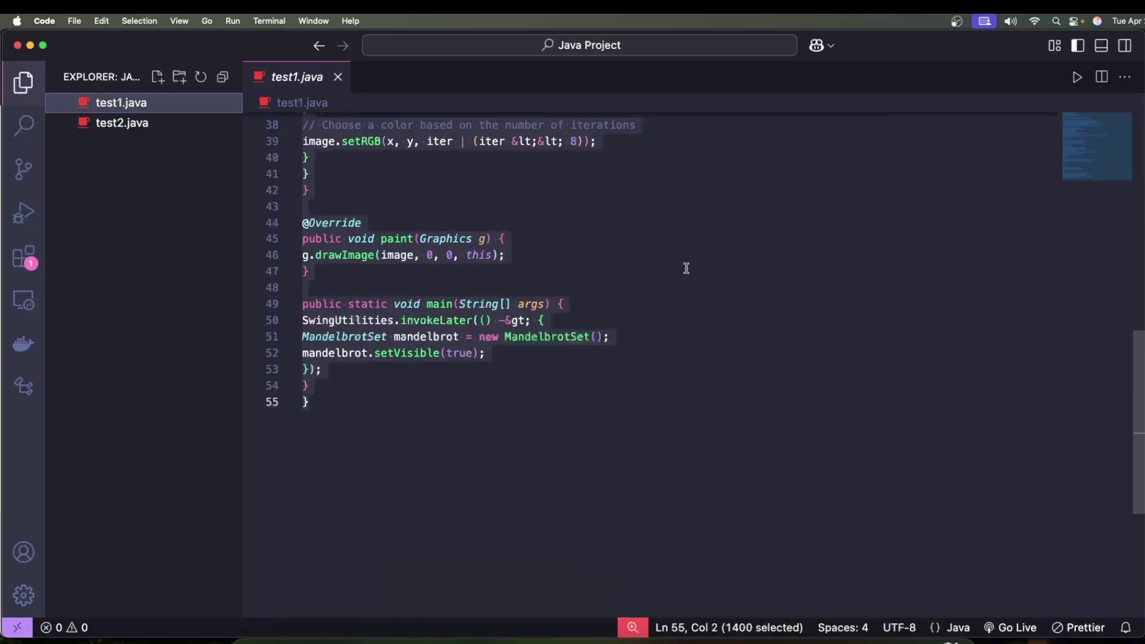
pyautogui.scroll(-4, 687, 268)
pyautogui.click(93, 124)
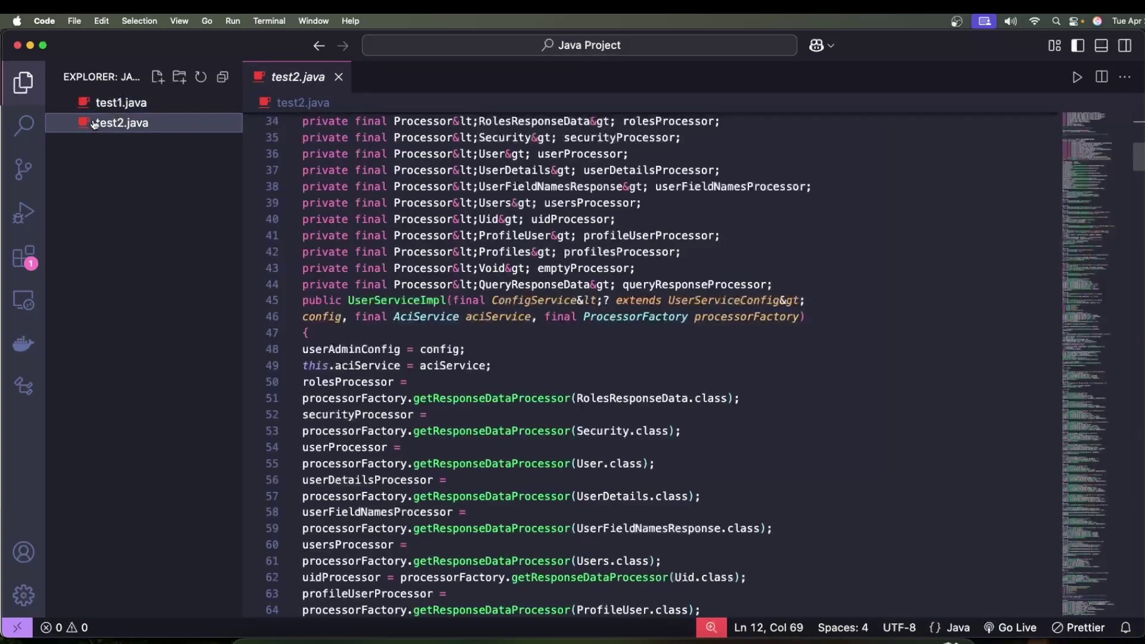
pyautogui.scroll(-5, 830, 240)
pyautogui.scroll(5, 830, 241)
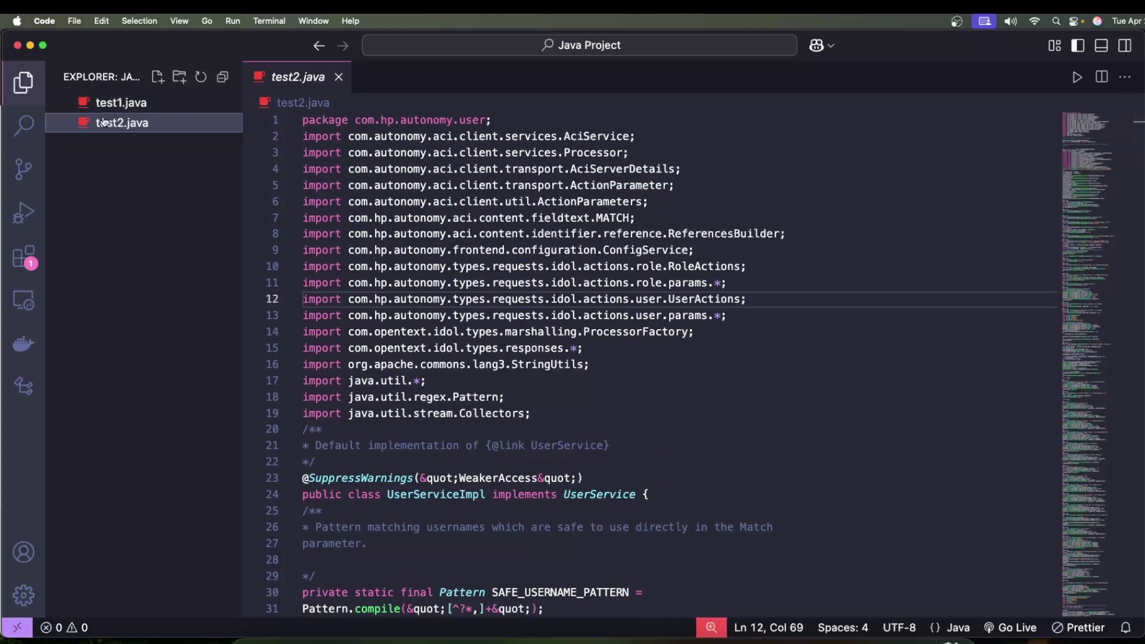
pyautogui.click(824, 638)
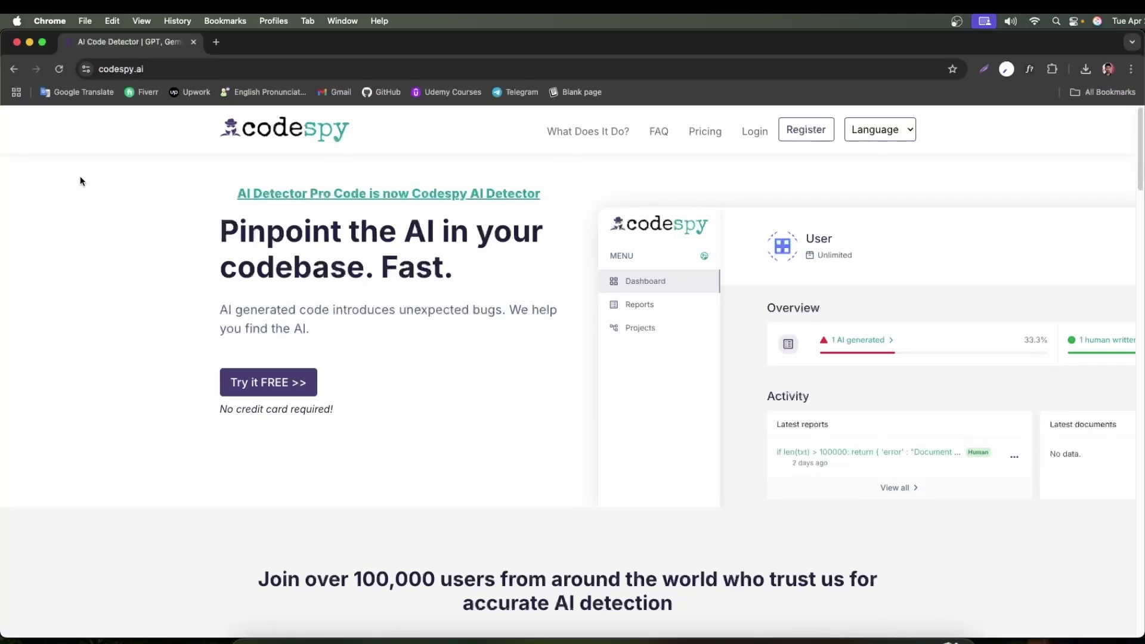
# Select the site address, then open the Codespy sign-up page
pyautogui.click(216, 67)
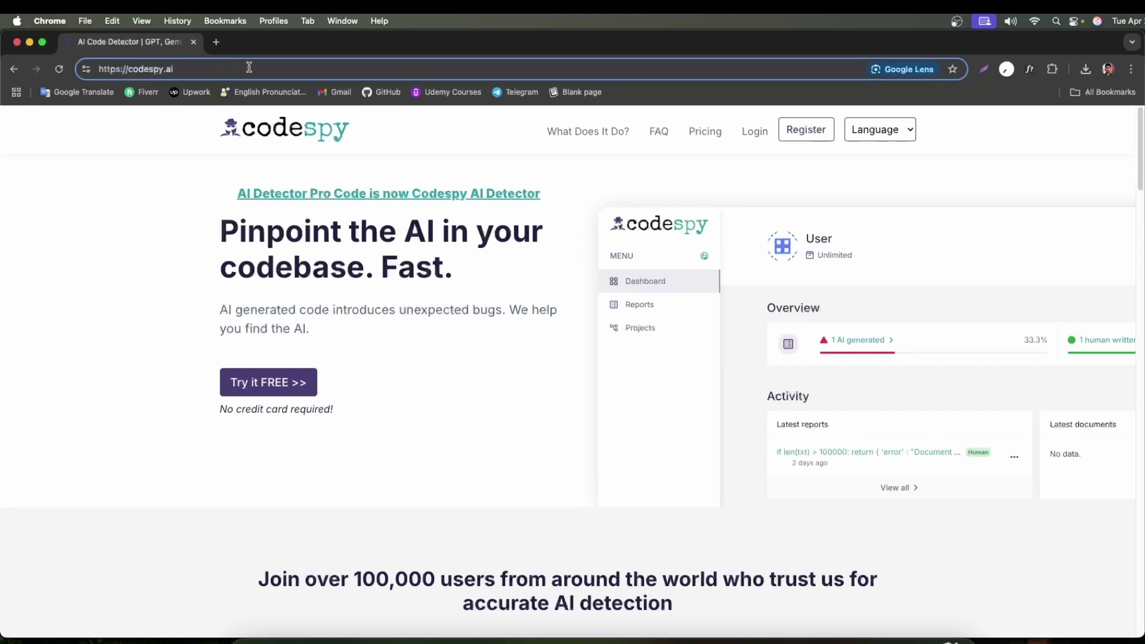
pyautogui.moveTo(250, 68); pyautogui.dragTo(116, 61)
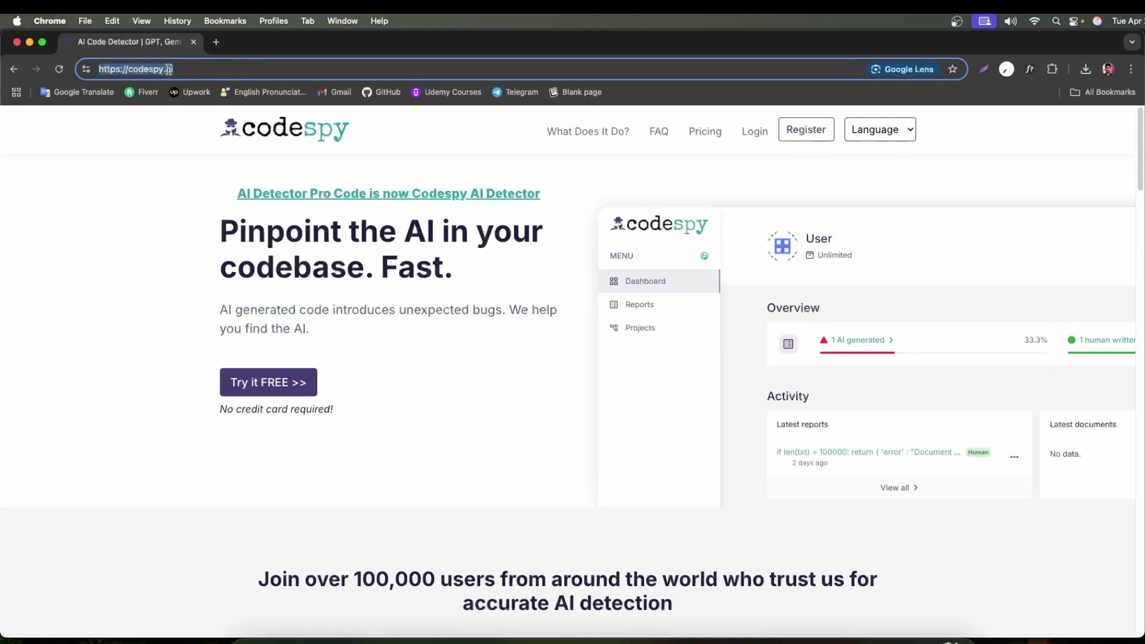
pyautogui.click(72, 239)
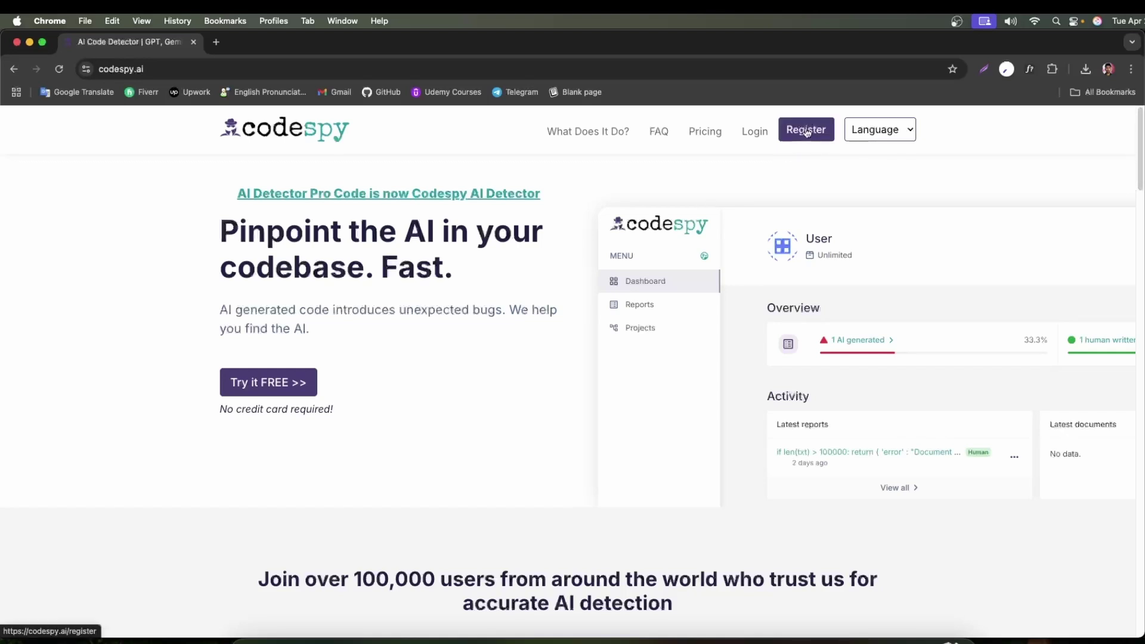
pyautogui.click(804, 132)
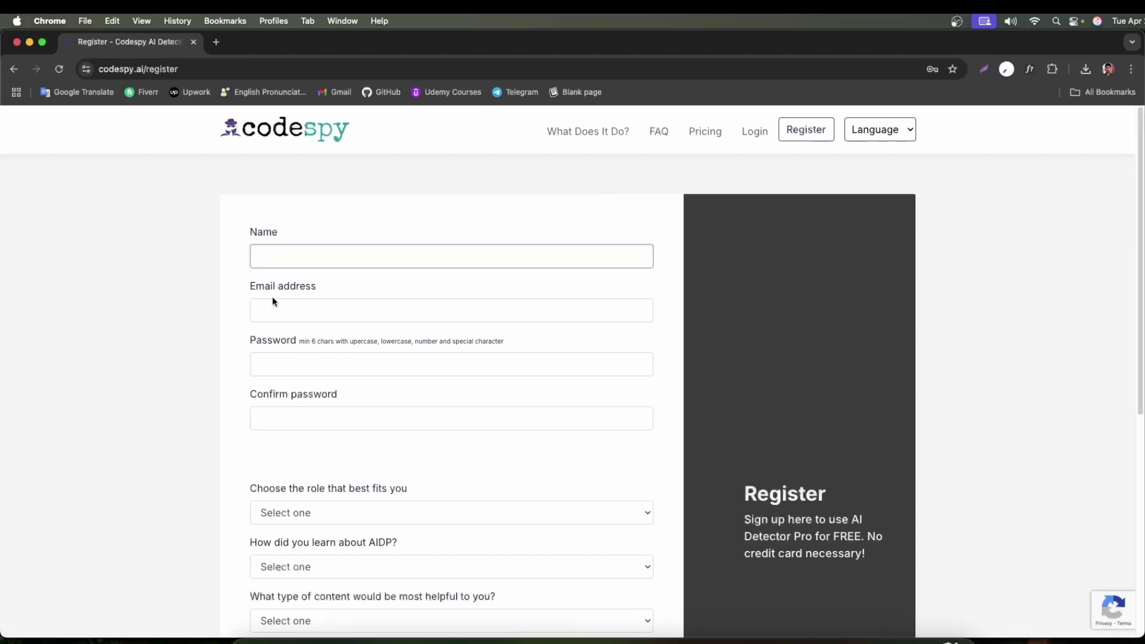
# Choose Software developer, Youtube and Find AI in my own code, and accept the terms
pyautogui.click(269, 363)
pyautogui.scroll(-2, 150, 352)
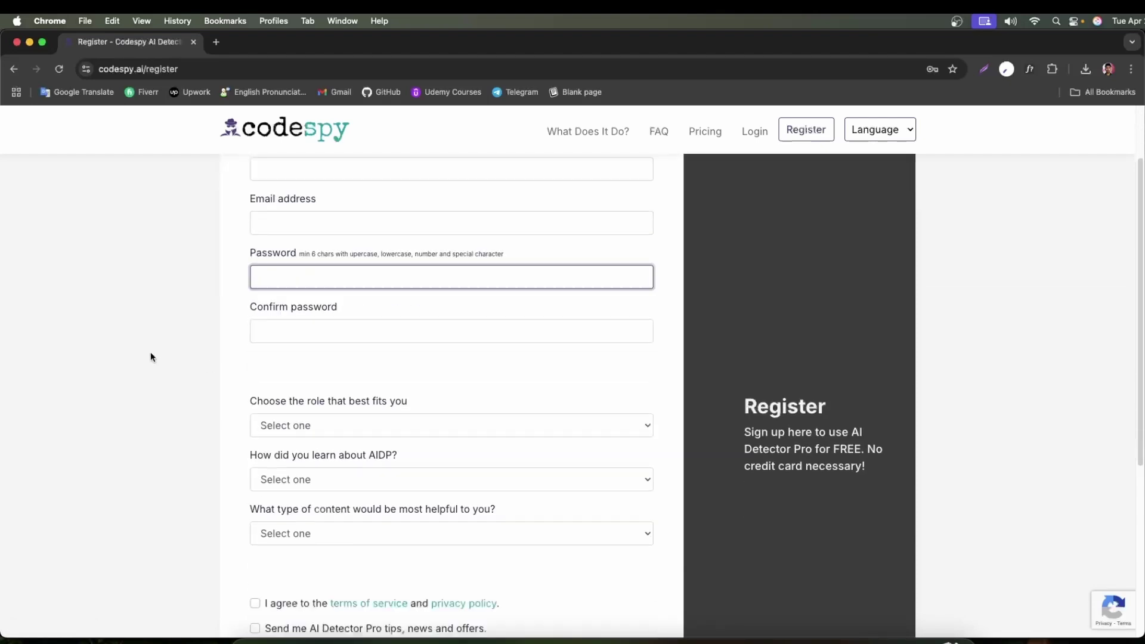
pyautogui.click(277, 412)
pyautogui.click(286, 433)
pyautogui.scroll(-2, 304, 387)
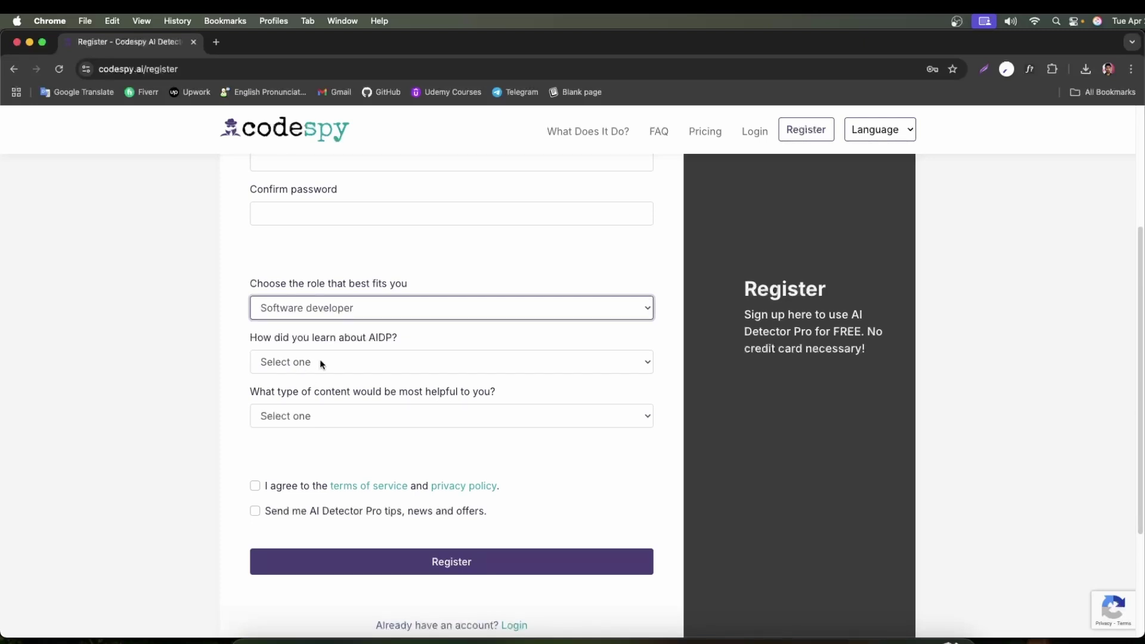
pyautogui.click(320, 363)
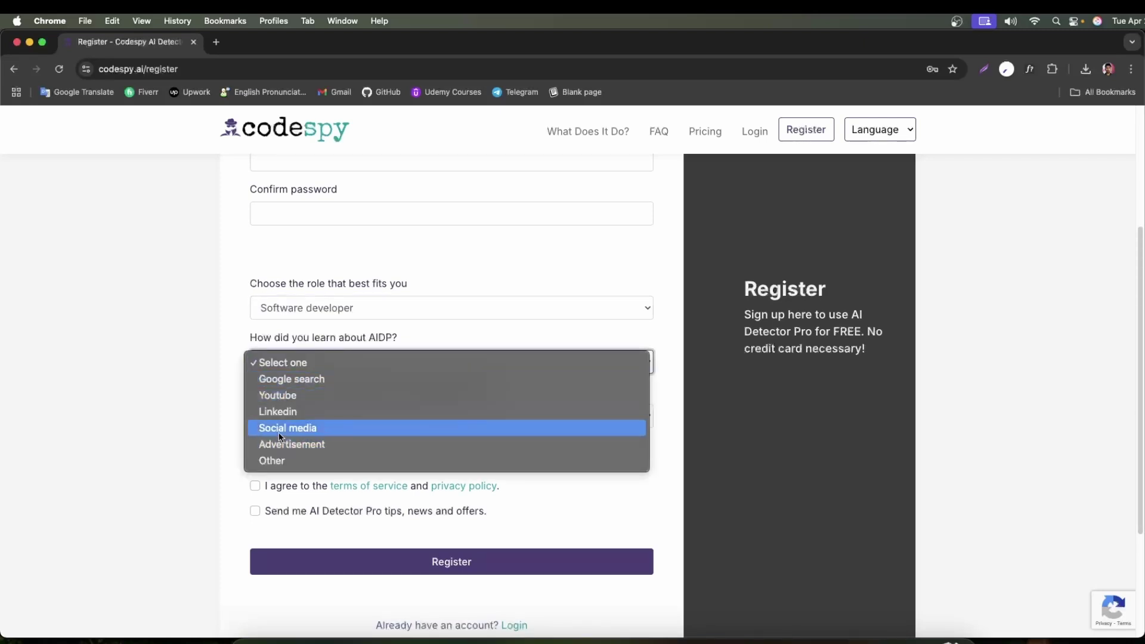
pyautogui.click(273, 394)
pyautogui.scroll(-1, 271, 394)
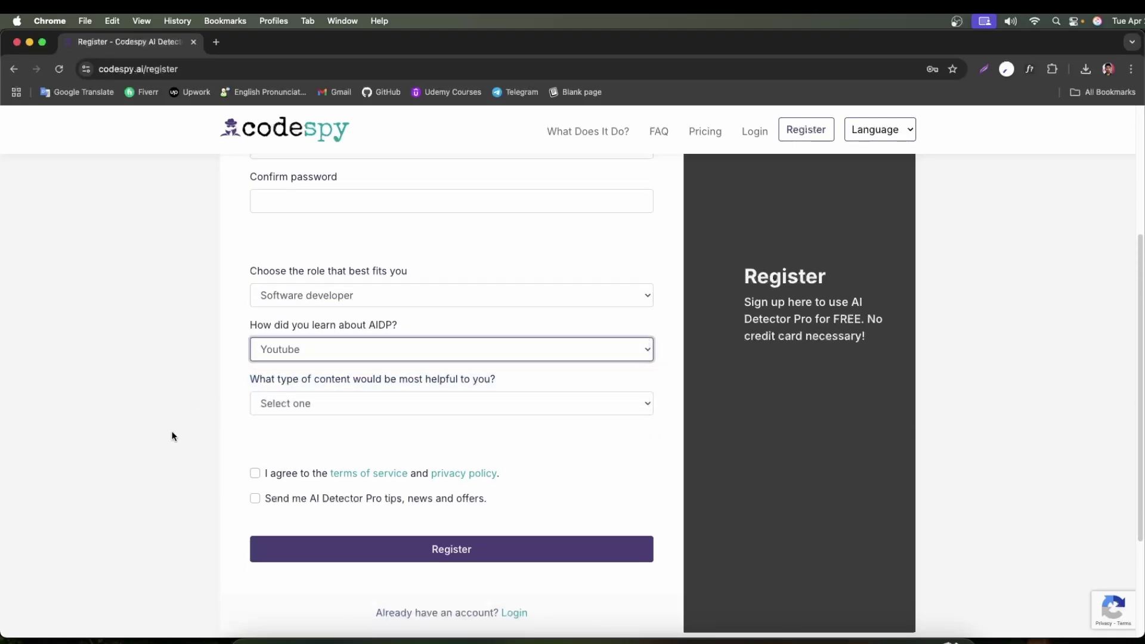
pyautogui.click(294, 398)
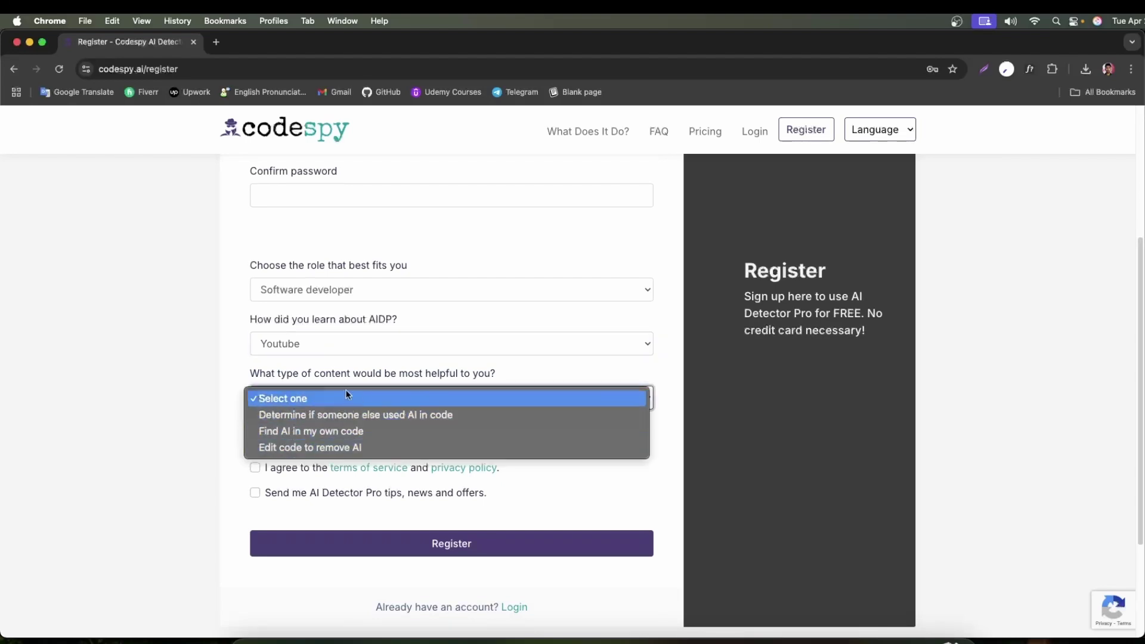
pyautogui.click(294, 432)
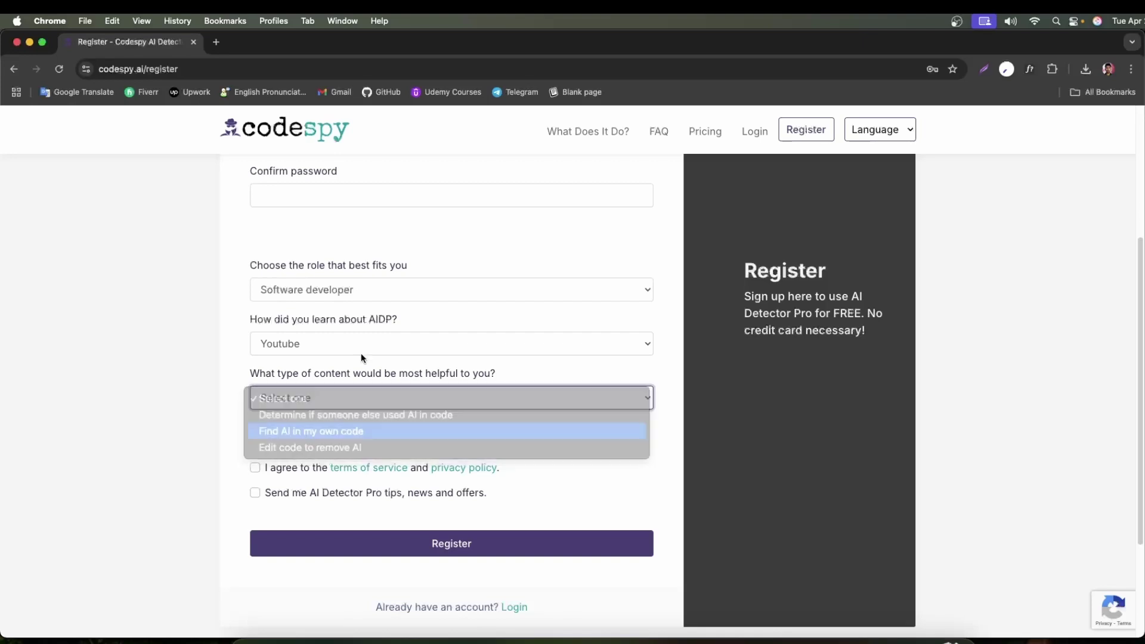
pyautogui.scroll(-2, 255, 387)
pyautogui.click(255, 377)
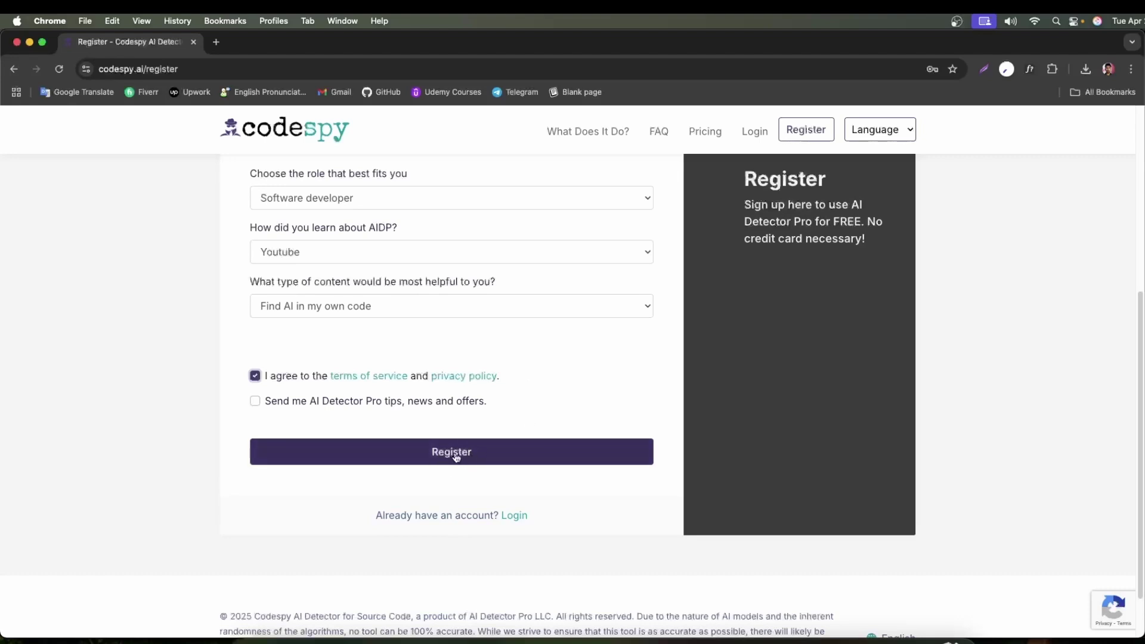
pyautogui.scroll(1, 567, 395)
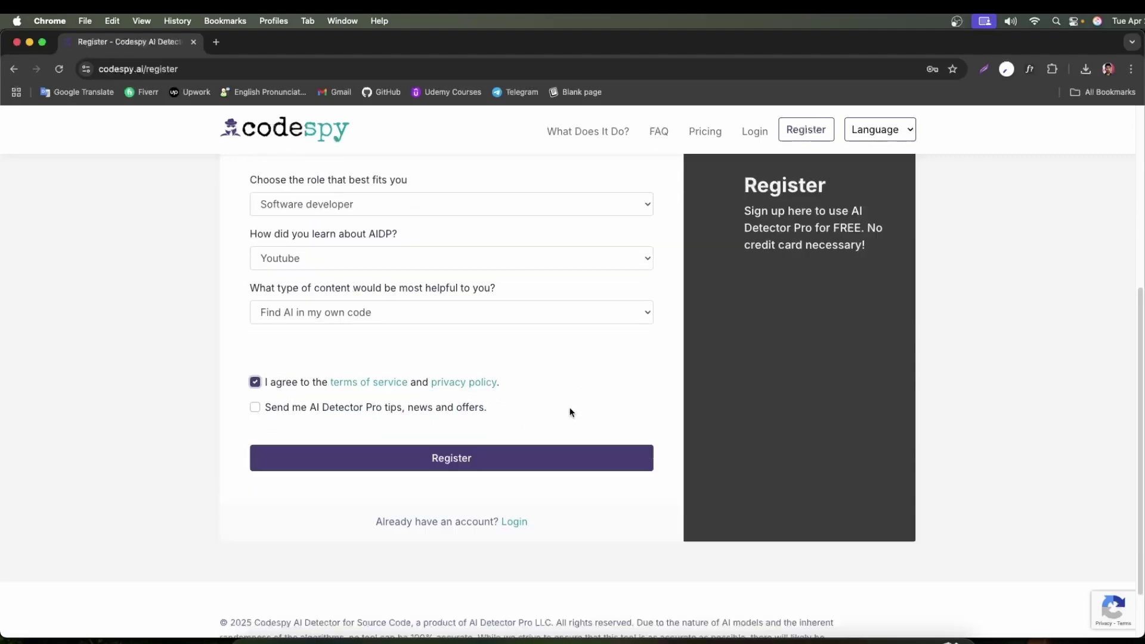
pyautogui.scroll(-2, 570, 411)
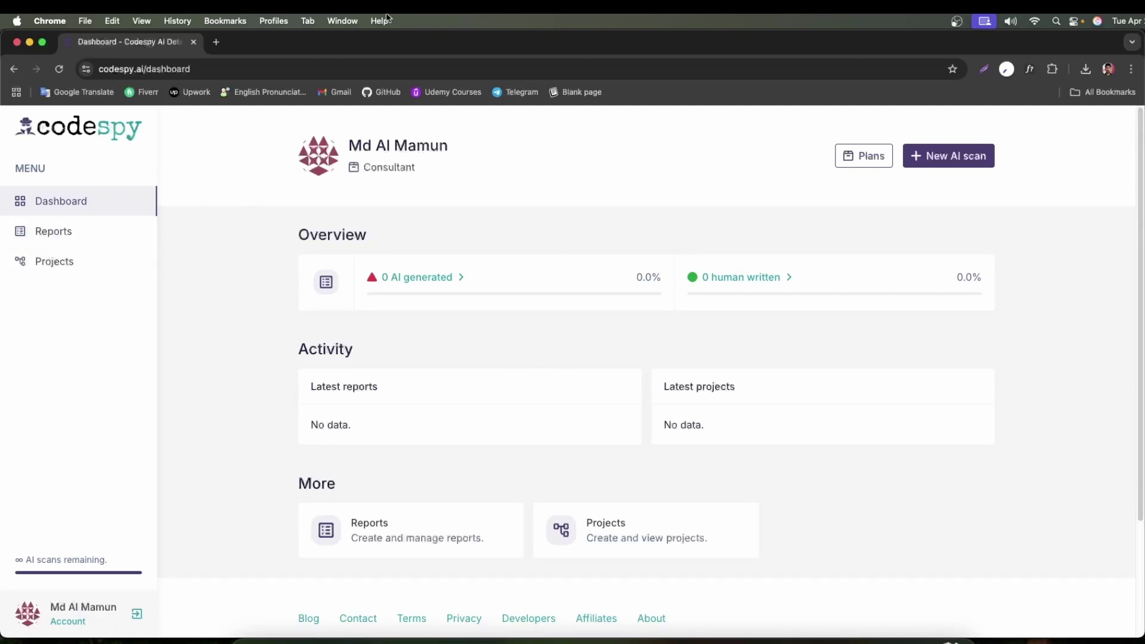
# Start a new AI scan from the empty dashboard to reach the Reports page
pyautogui.click(937, 159)
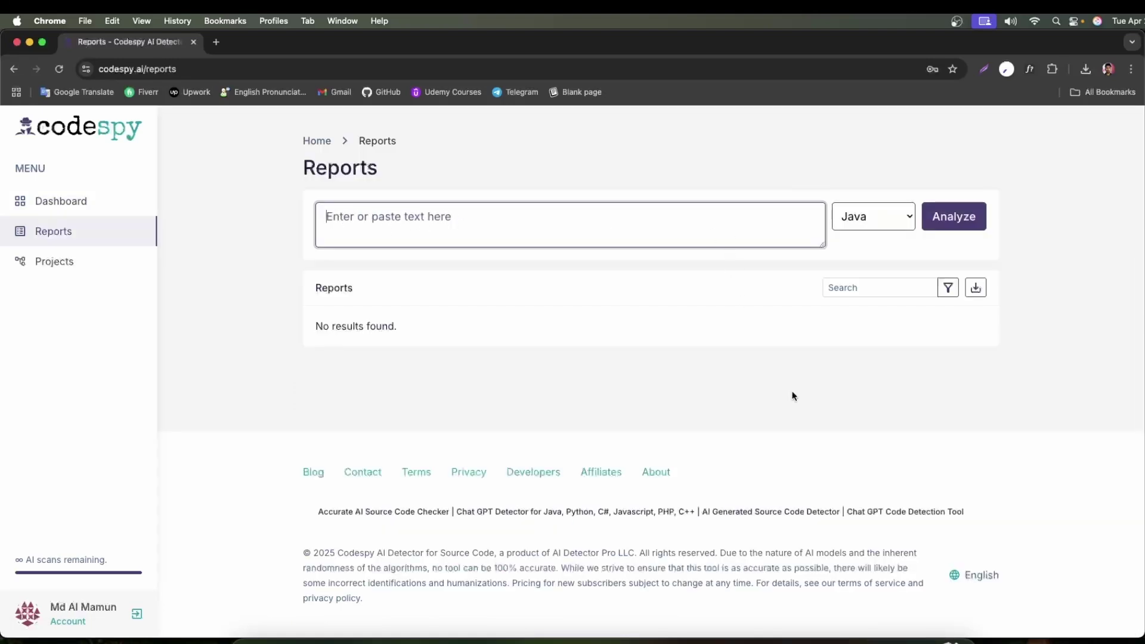
# Select all of test1.java's code in VS Code for copying
pyautogui.click(779, 633)
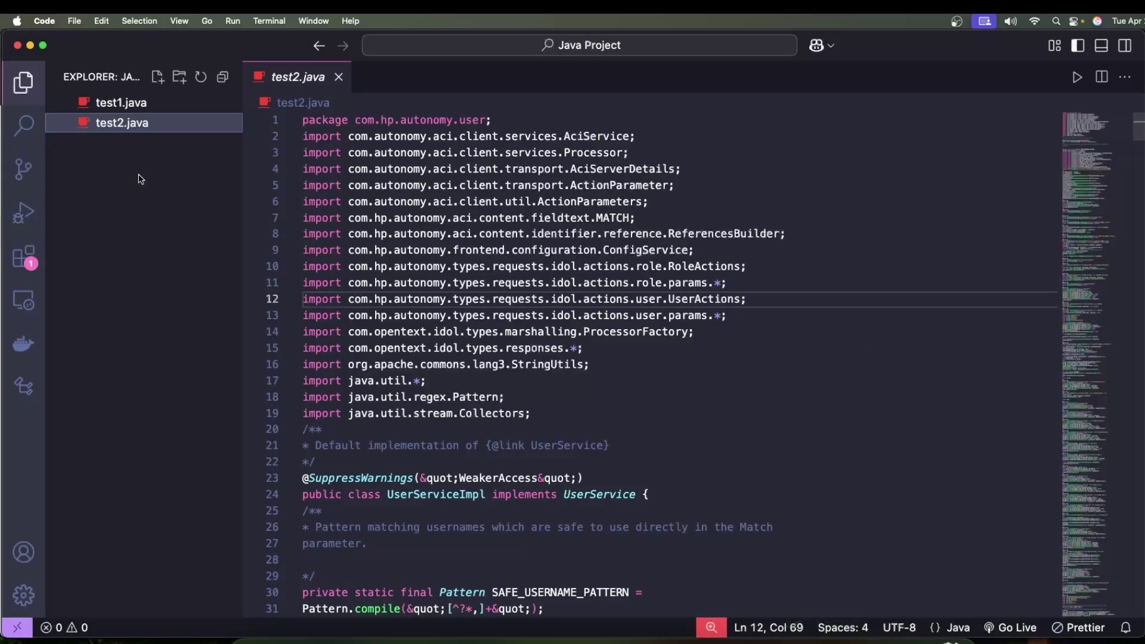
pyautogui.click(123, 104)
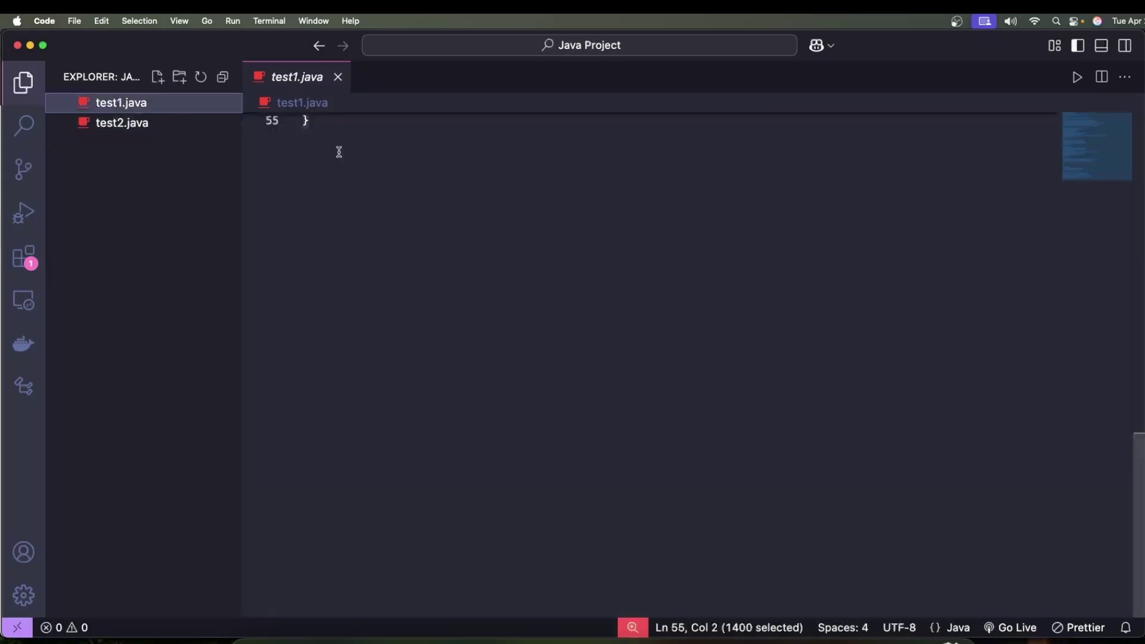
pyautogui.scroll(15, 555, 233)
pyautogui.scroll(2, 813, 209)
pyautogui.click(815, 208)
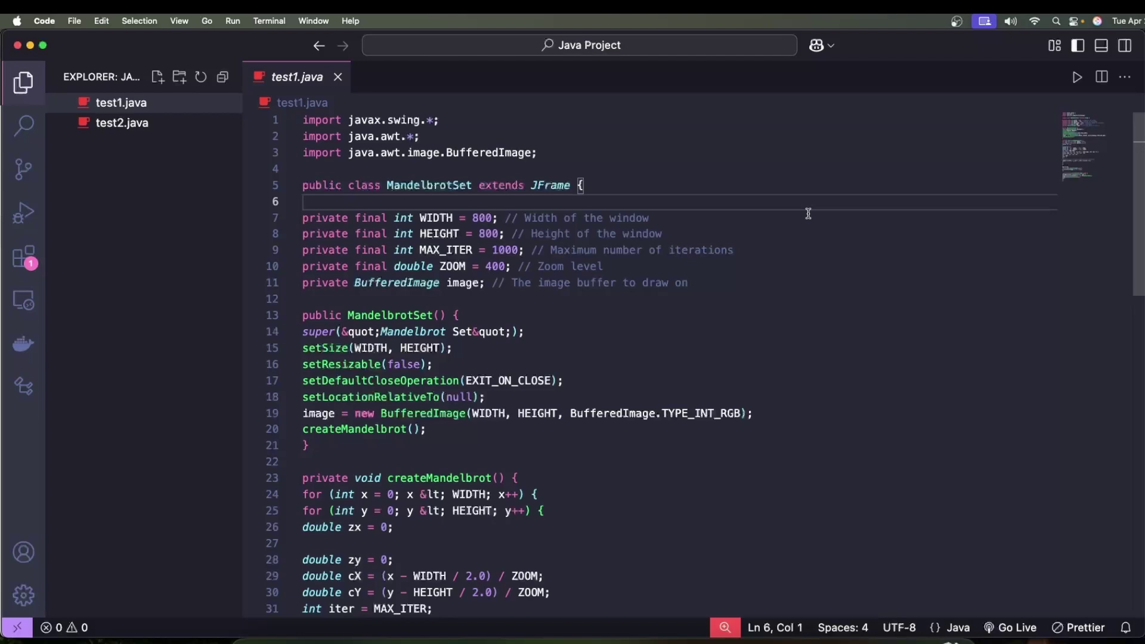
pyautogui.press('super+a')
# Paste the code into Codespy's entry box and keep Java as the language
pyautogui.click(823, 632)
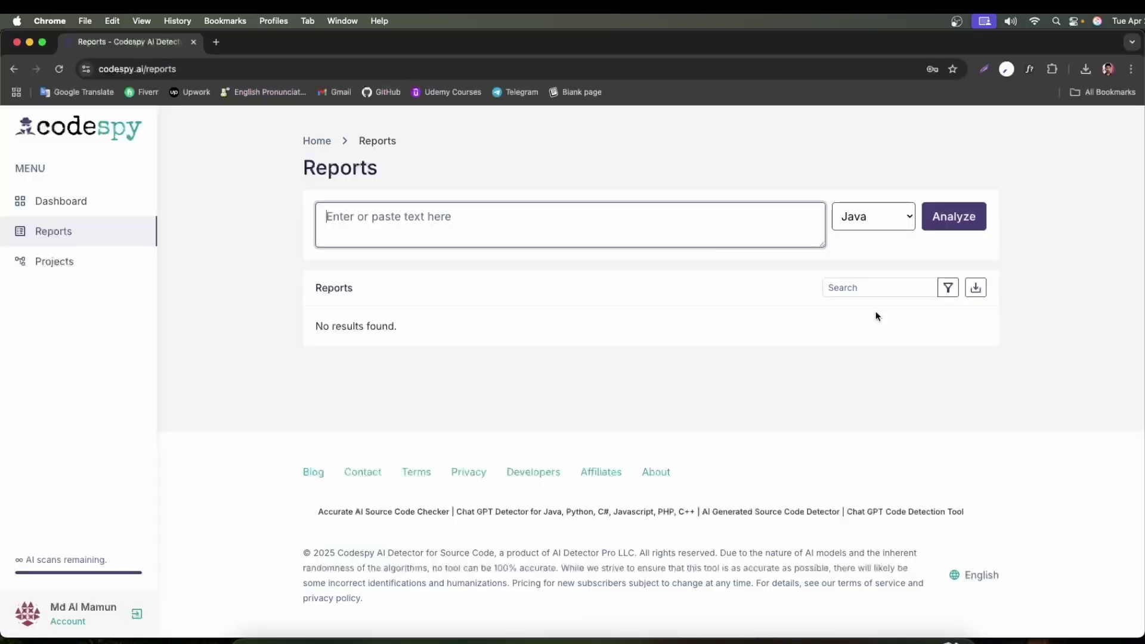
pyautogui.press('super+v')
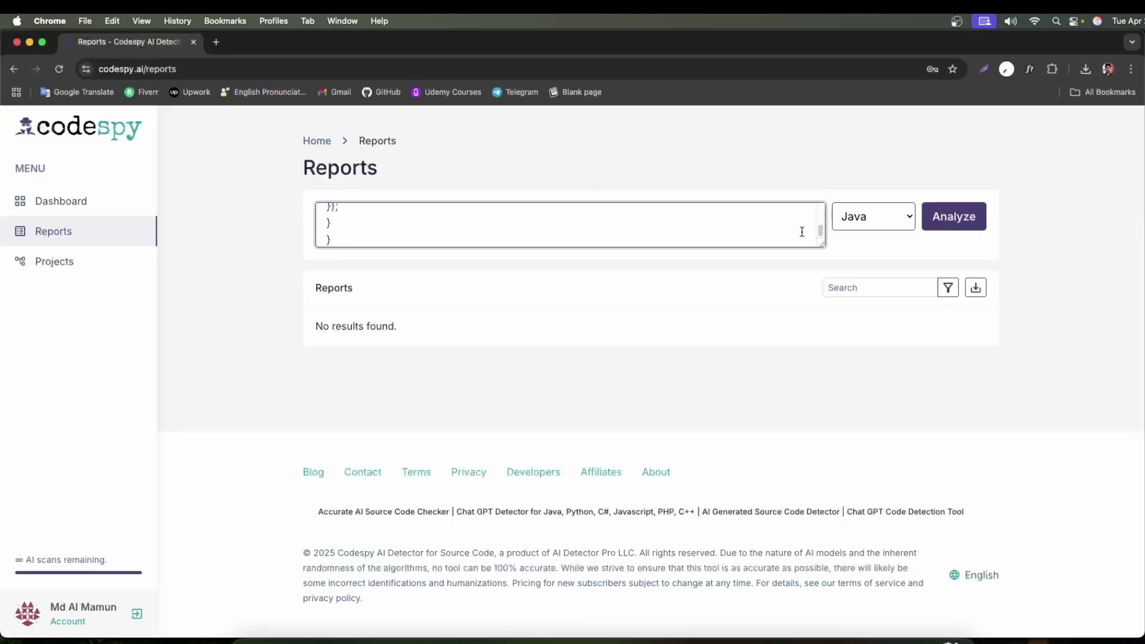
pyautogui.click(866, 216)
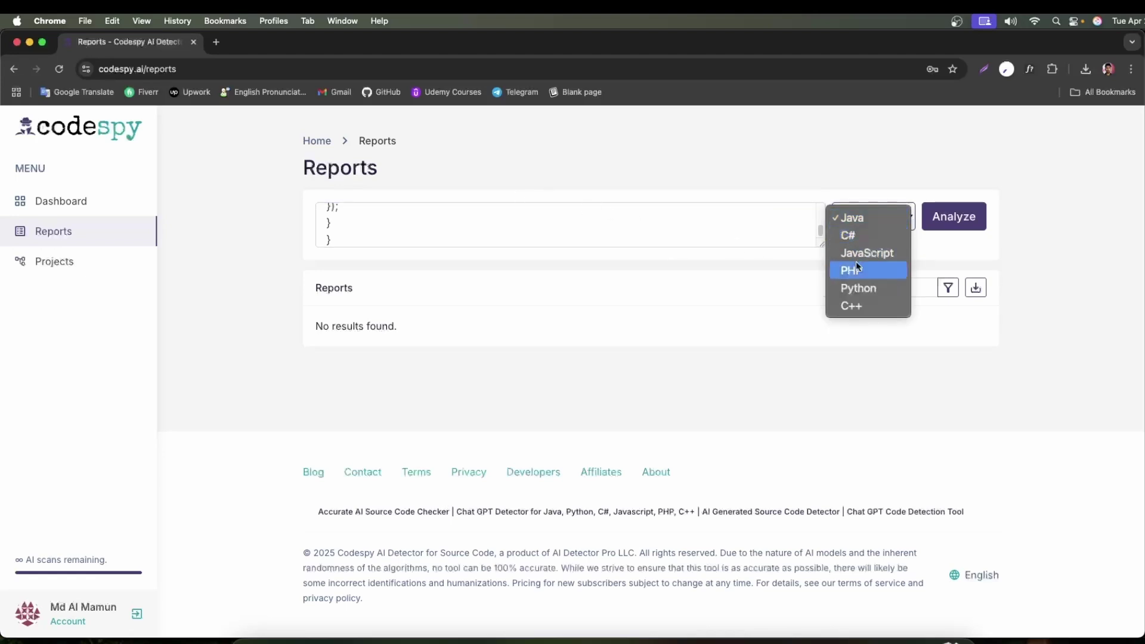
pyautogui.click(857, 223)
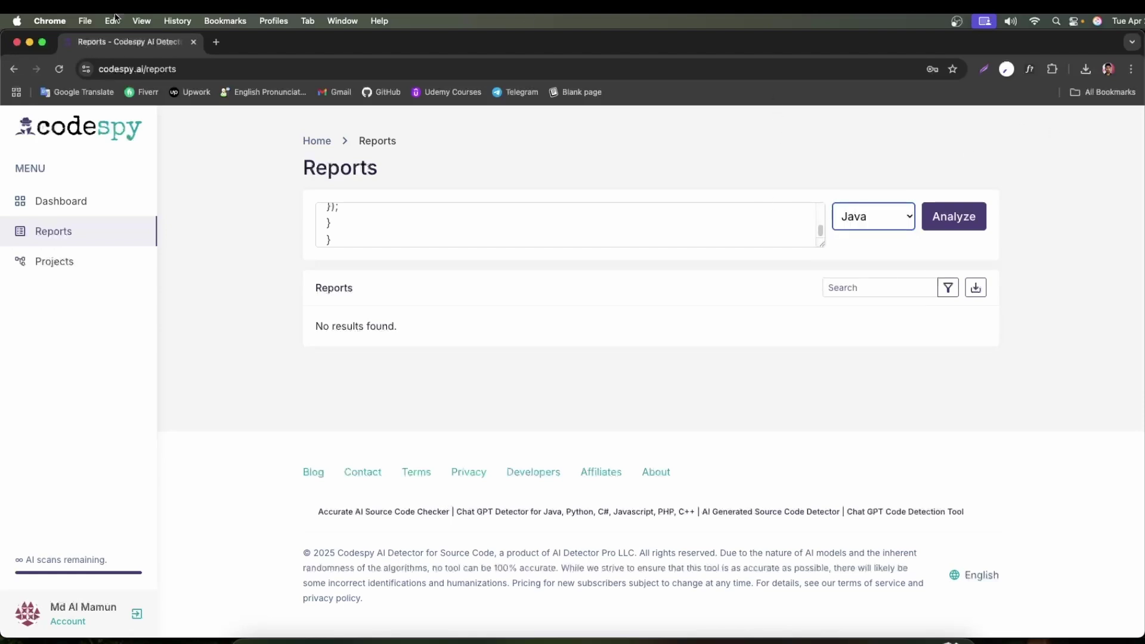
# Analyze the pasted code and highlight the resulting 98/100 Mostly AI verdict
pyautogui.click(960, 217)
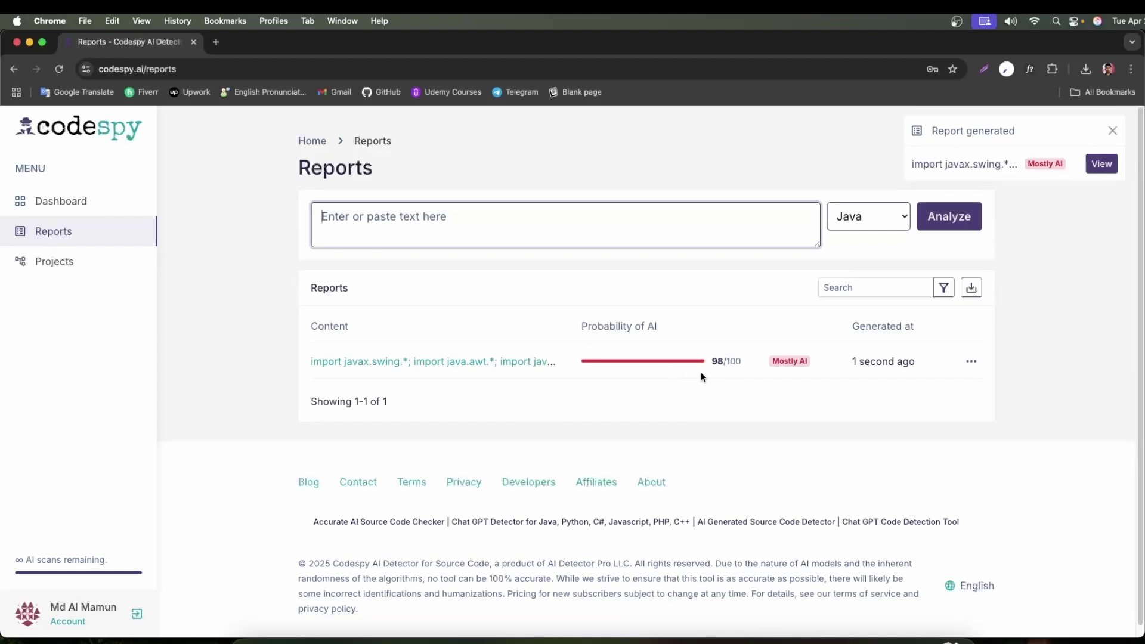
pyautogui.moveTo(712, 361); pyautogui.dragTo(730, 362)
pyautogui.moveTo(811, 362); pyautogui.dragTo(767, 360)
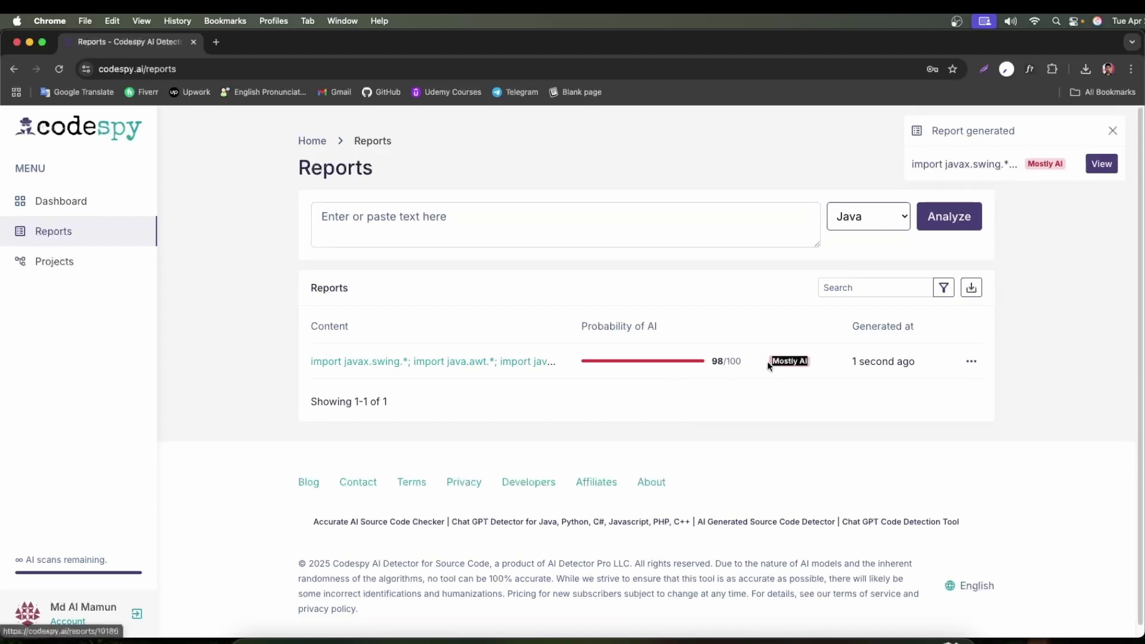
pyautogui.click(844, 365)
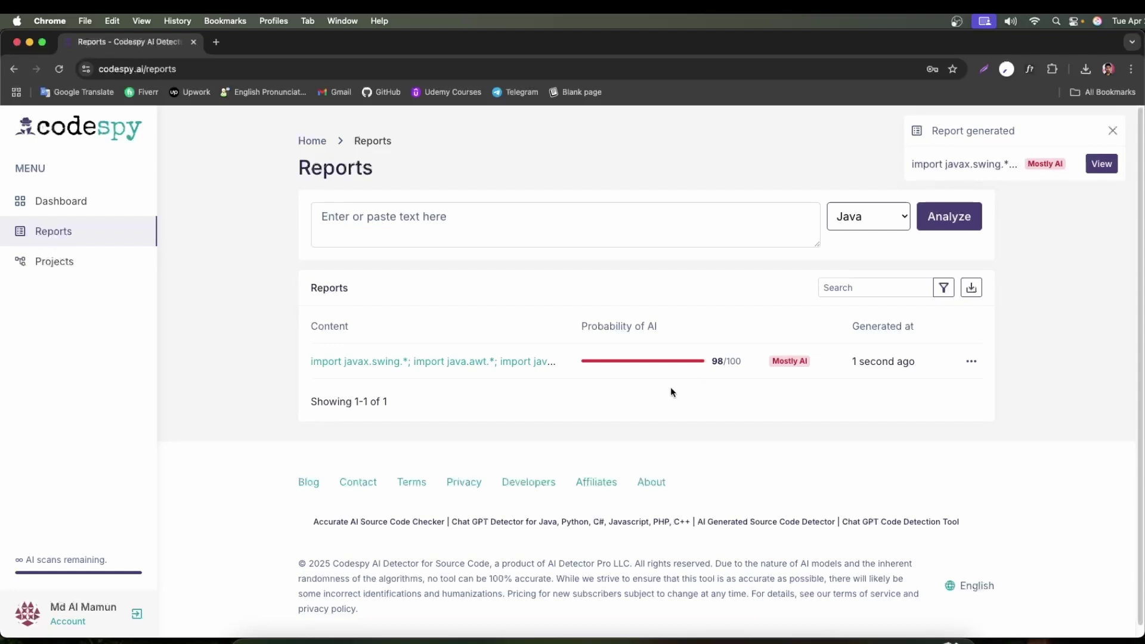
# Open the test1.java report and highlight its 98 score and flagged lines 13–21
pyautogui.click(485, 362)
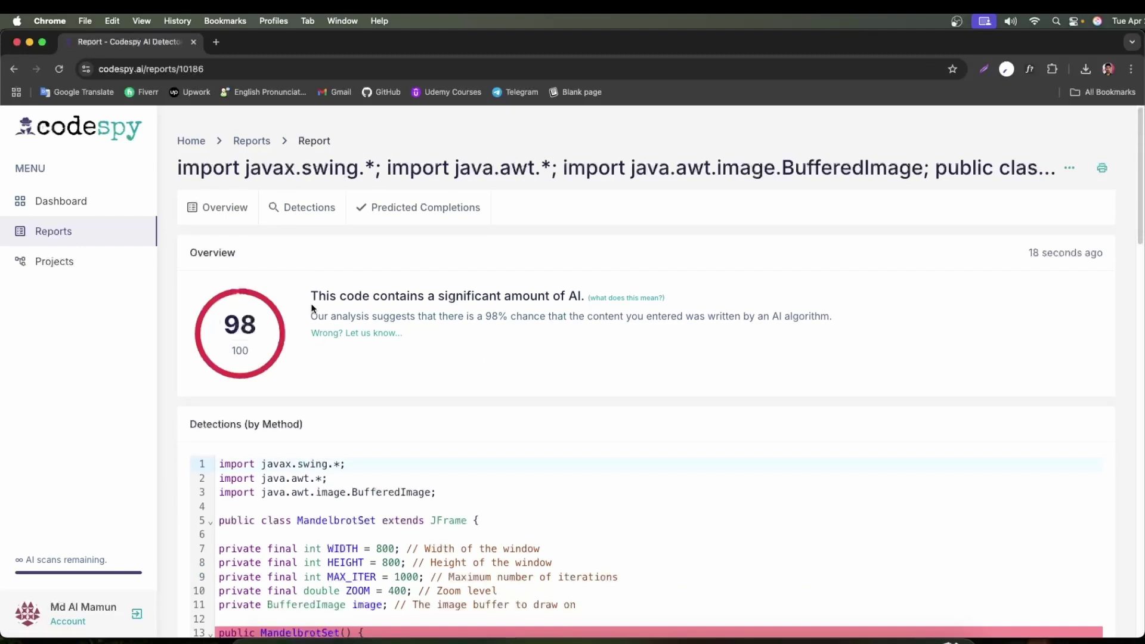
pyautogui.doubleClick(253, 329)
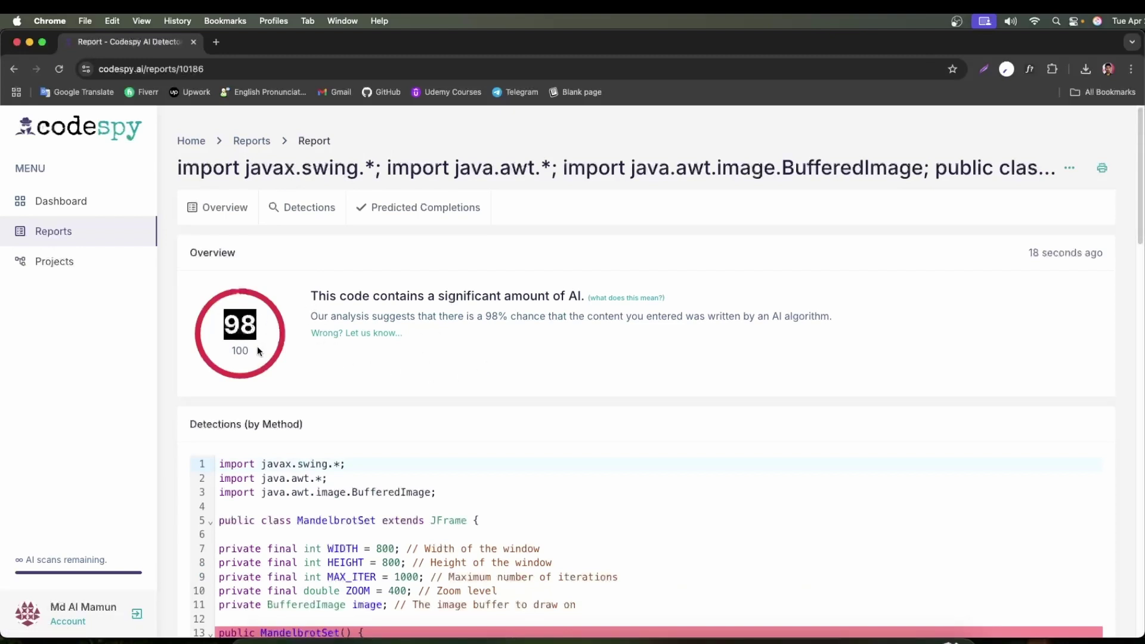
pyautogui.scroll(-5, 528, 385)
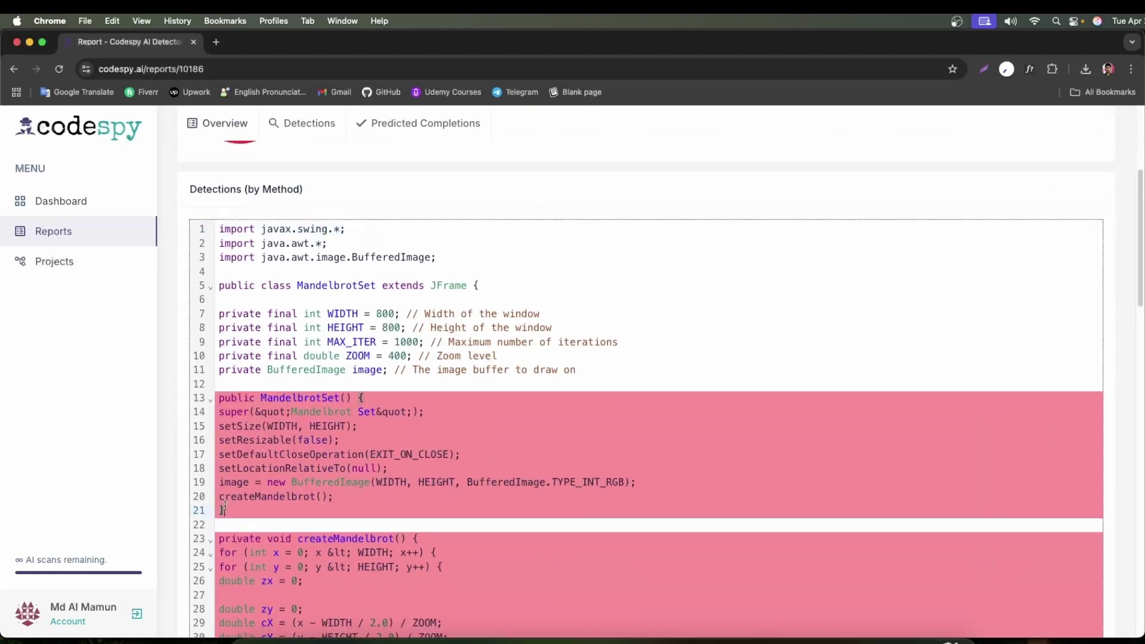
pyautogui.moveTo(234, 510); pyautogui.dragTo(218, 396)
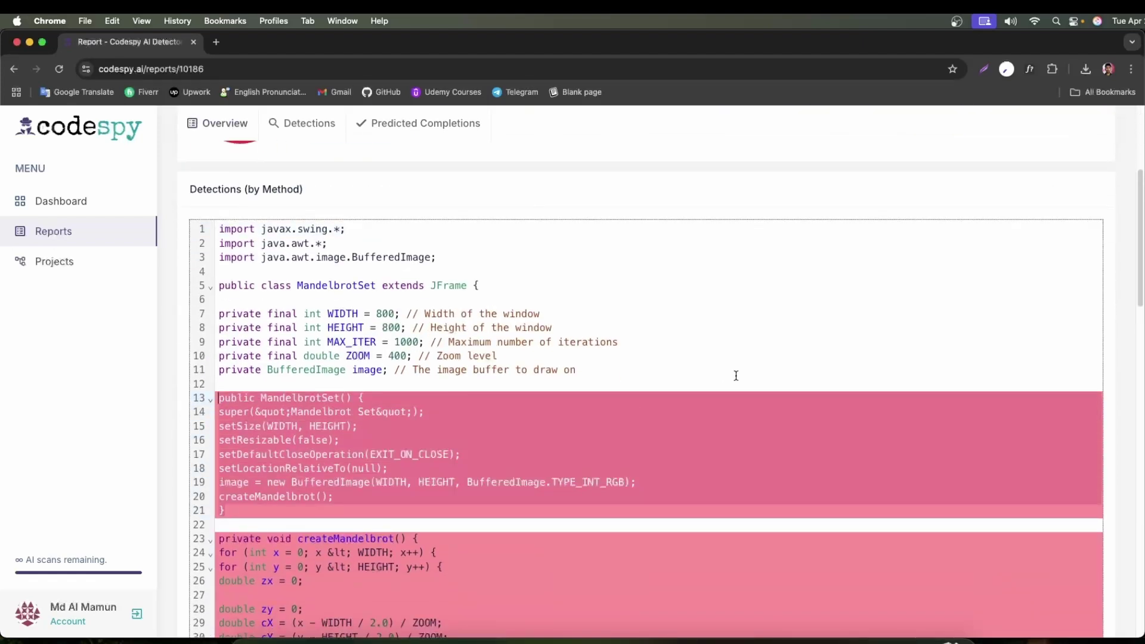
pyautogui.scroll(-2, 564, 404)
pyautogui.scroll(-3, 565, 404)
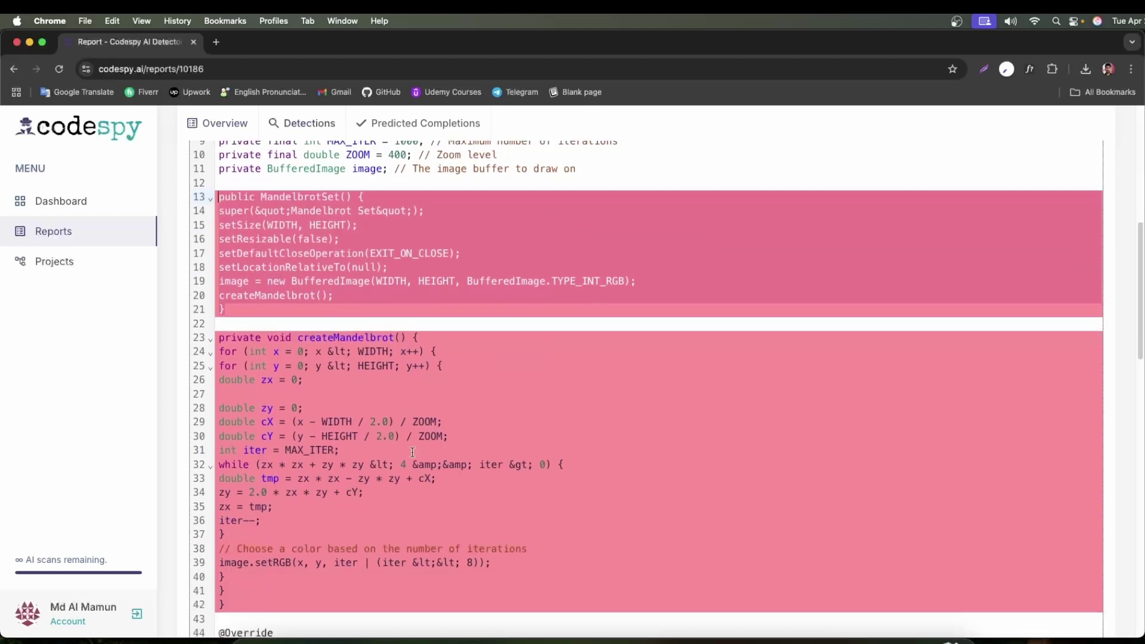
pyautogui.scroll(-3, 561, 413)
pyautogui.scroll(-4, 558, 425)
pyautogui.scroll(-2, 553, 436)
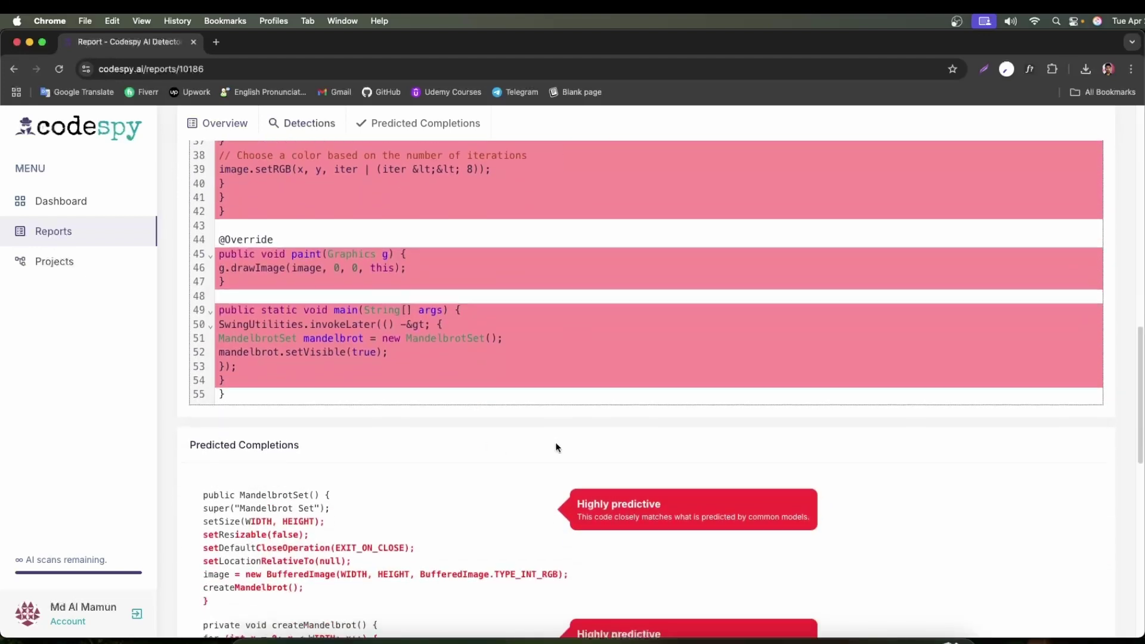
pyautogui.scroll(-3, 556, 442)
pyautogui.scroll(-2, 419, 468)
pyautogui.scroll(-2, 389, 430)
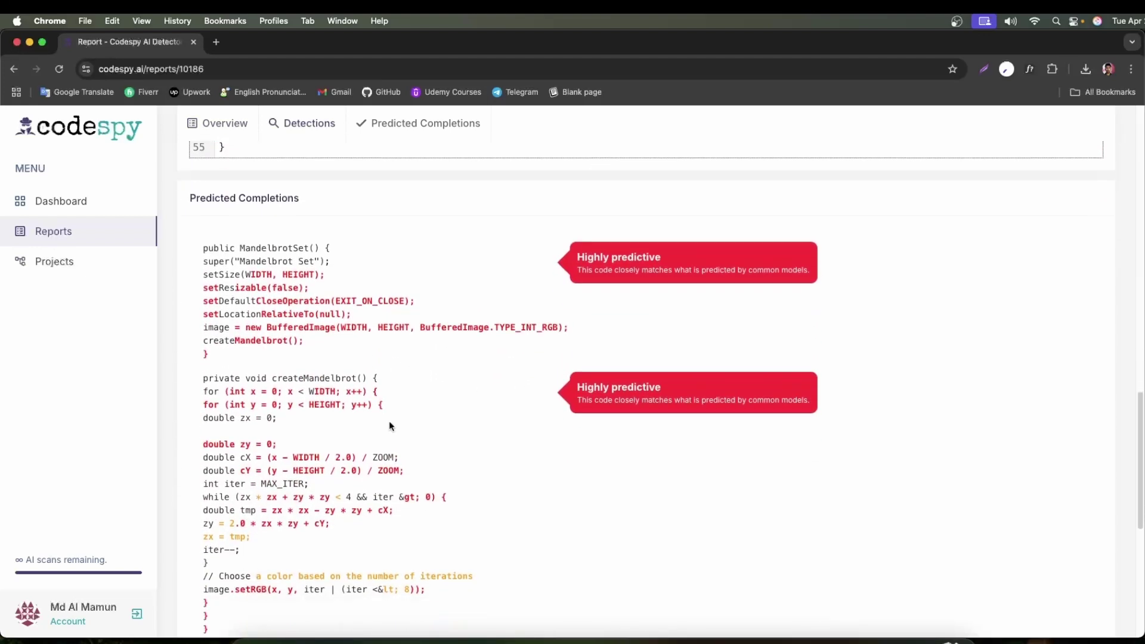
pyautogui.scroll(-2, 390, 420)
pyautogui.moveTo(320, 214); pyautogui.dragTo(252, 214)
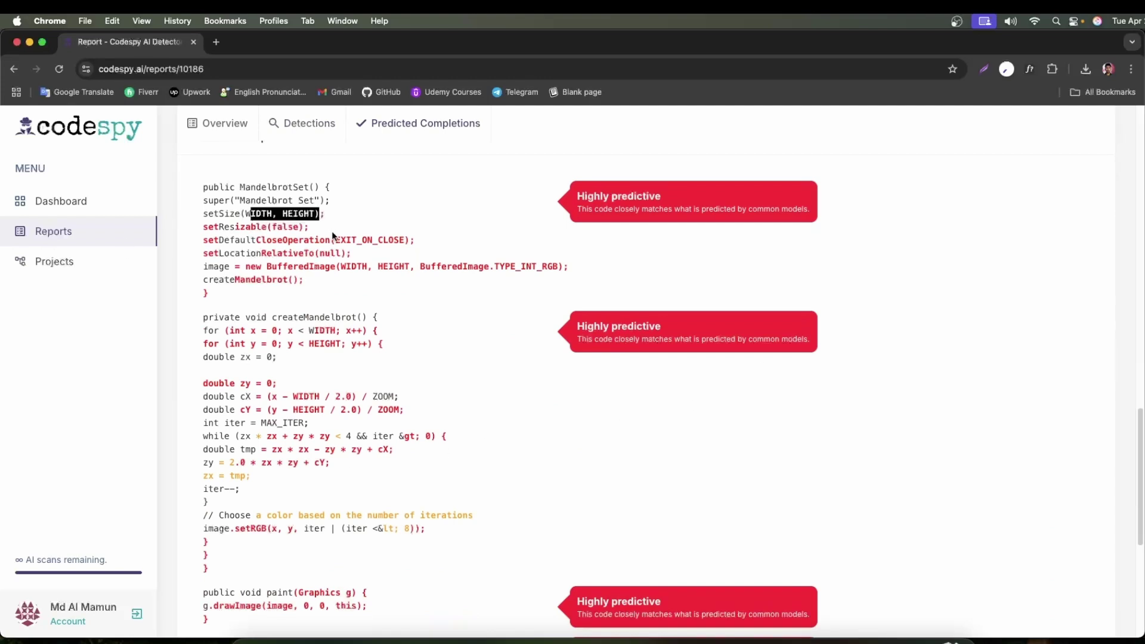
pyautogui.scroll(-2, 406, 329)
pyautogui.scroll(-3, 408, 327)
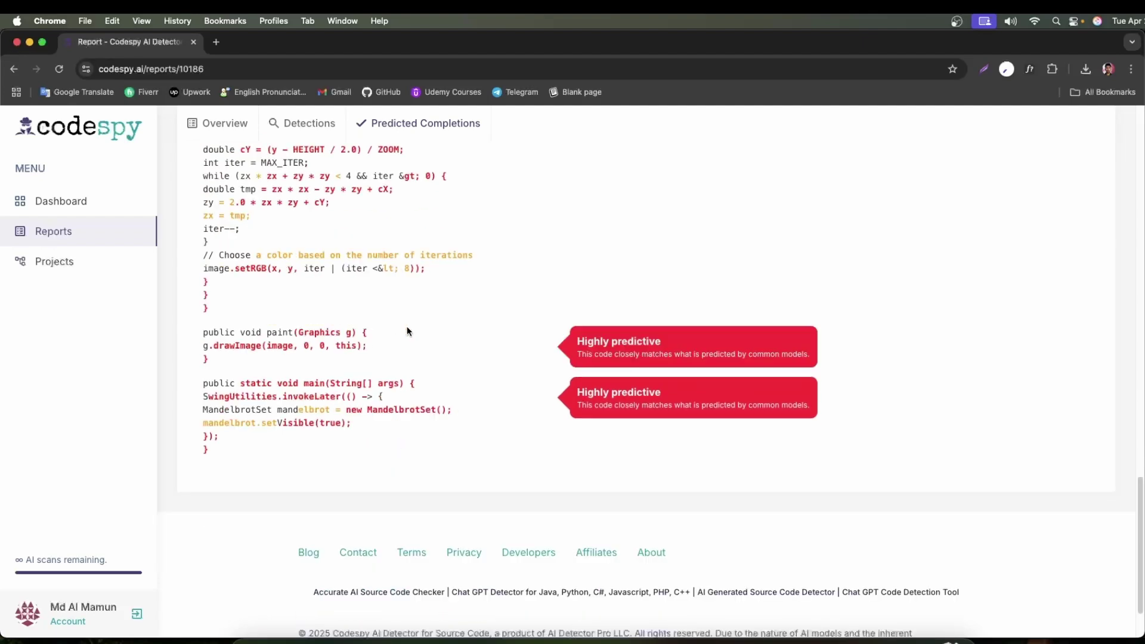
pyautogui.scroll(10, 407, 327)
pyautogui.scroll(6, 407, 328)
pyautogui.scroll(3, 408, 329)
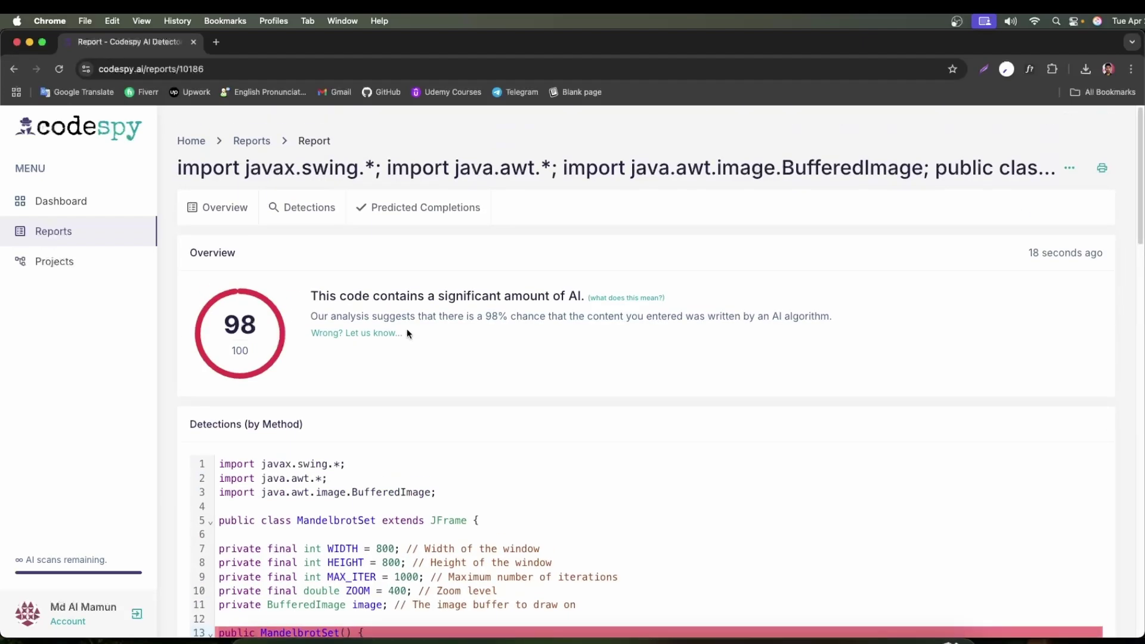
# Return to Reports via the dashboard and select all of test2.java's code
pyautogui.click(76, 200)
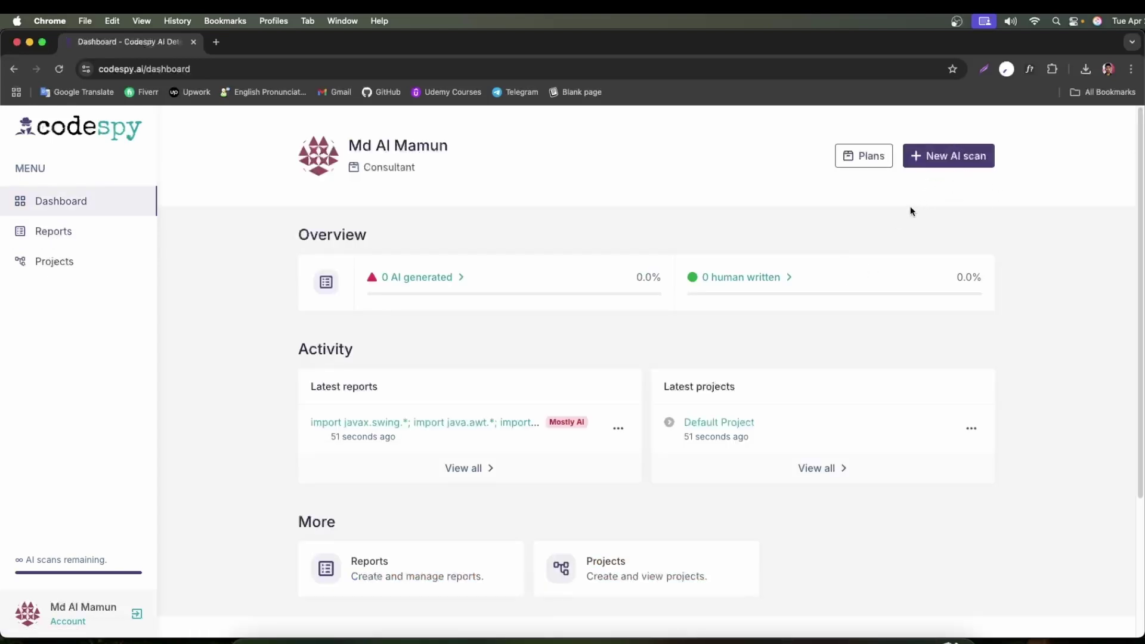
pyautogui.click(925, 157)
pyautogui.click(779, 638)
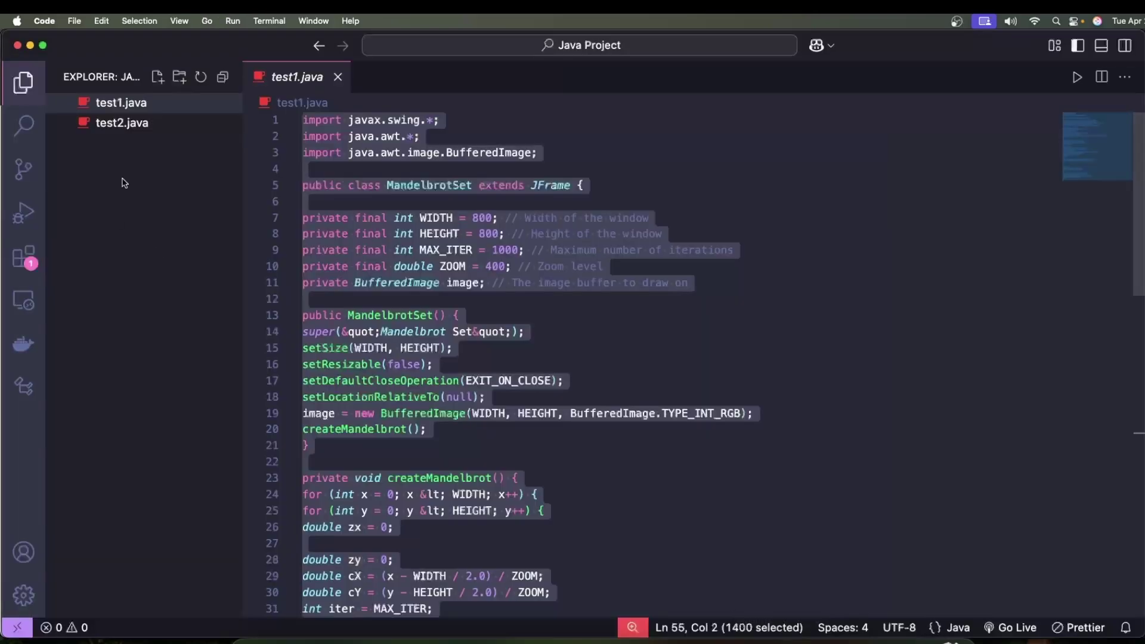
pyautogui.click(134, 122)
pyautogui.click(858, 294)
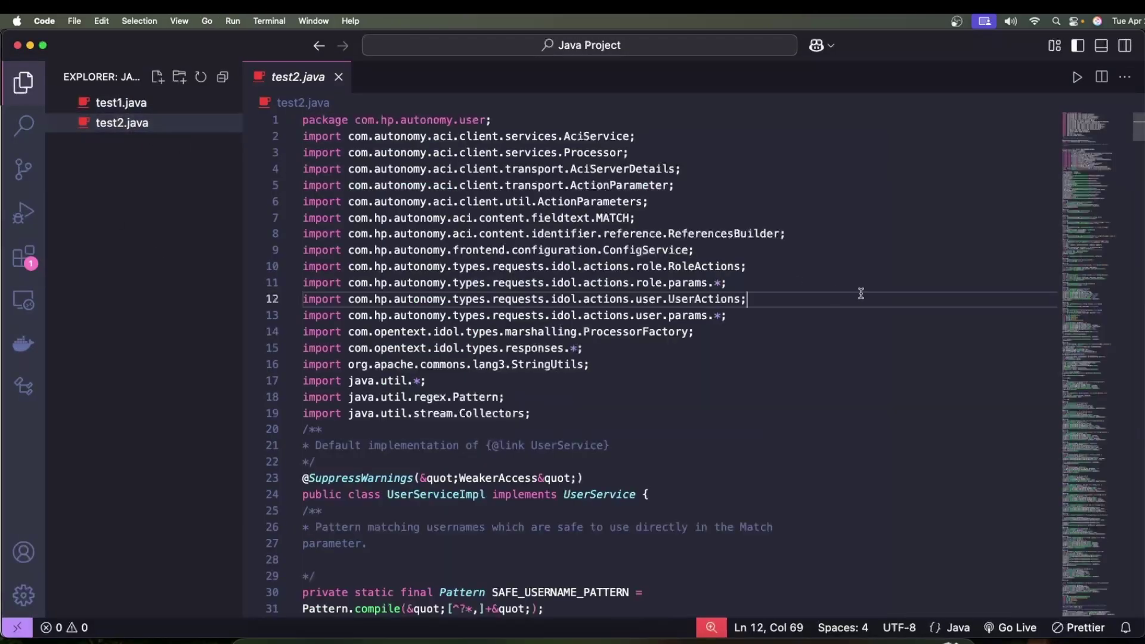
pyautogui.press('super+a')
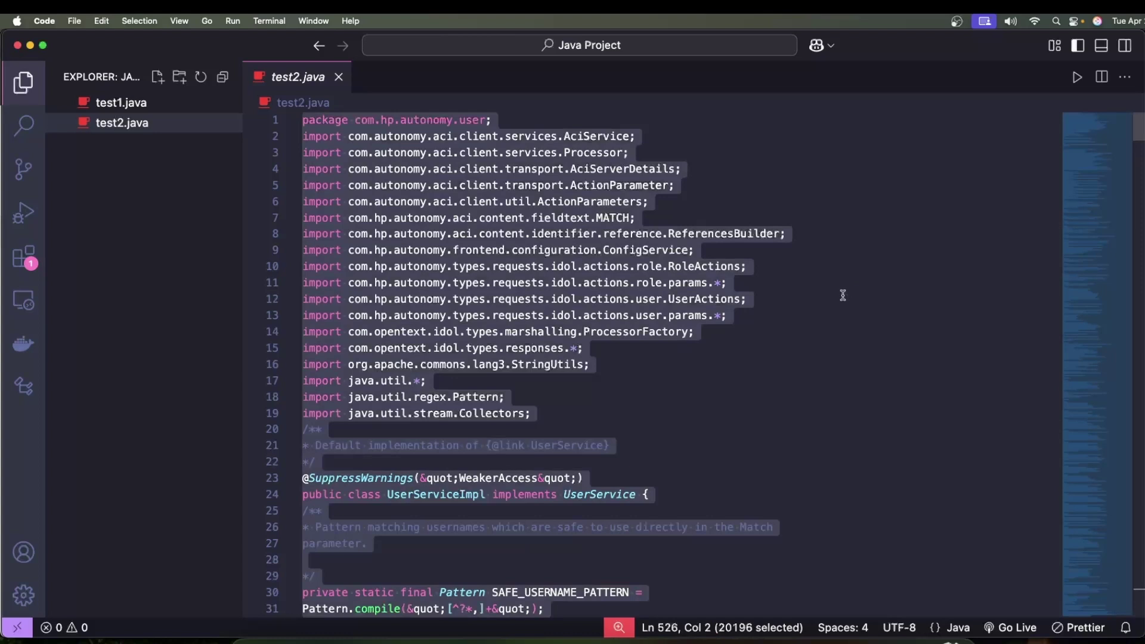
# Paste test2.java's code as Java, analyze it, and highlight the new 2/100 score
pyautogui.click(826, 637)
pyautogui.click(349, 216)
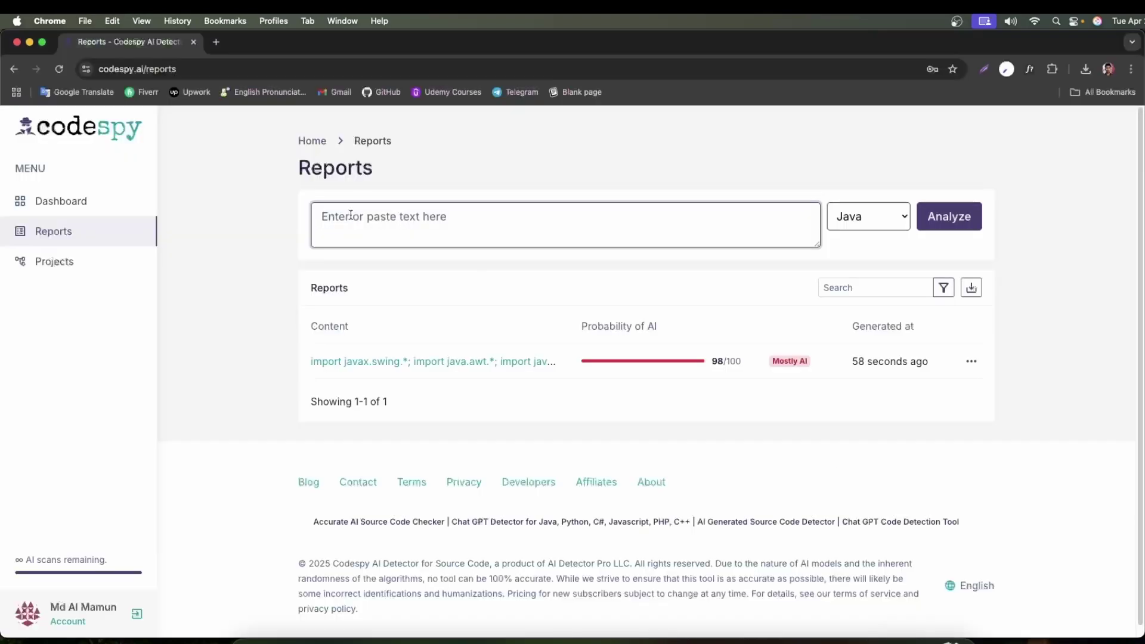
pyautogui.press('super+v')
pyautogui.click(852, 226)
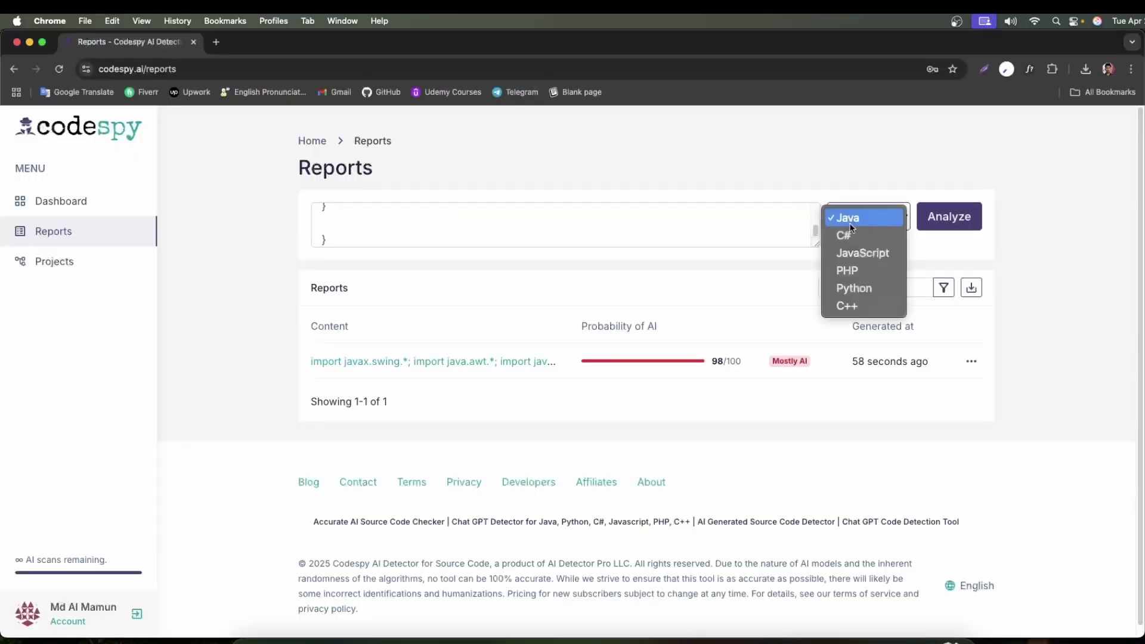
pyautogui.click(876, 221)
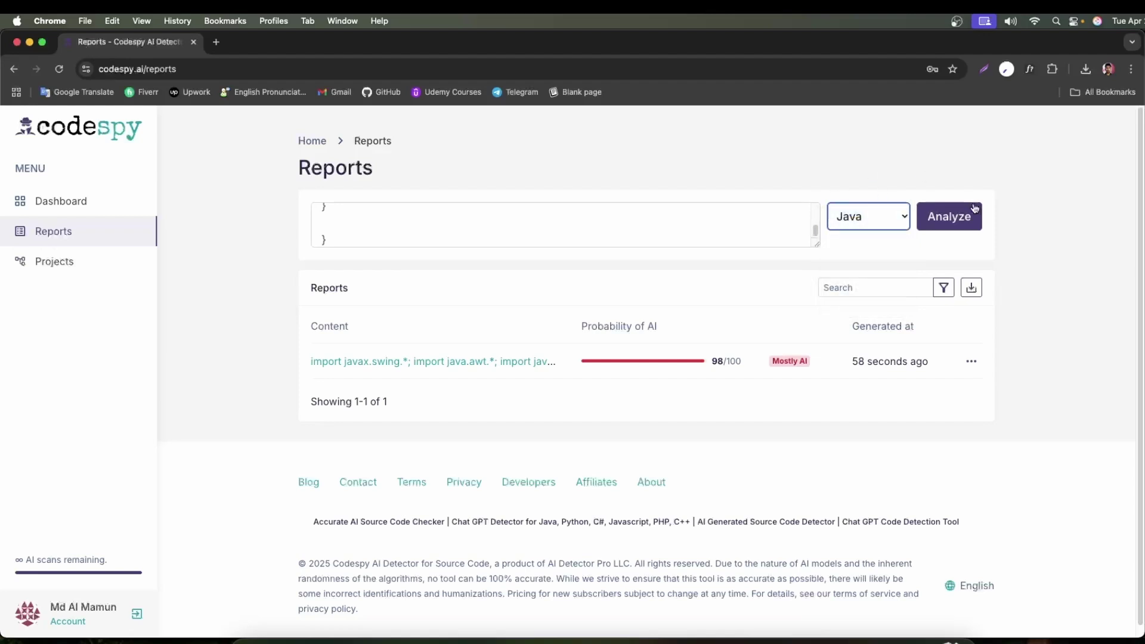
pyautogui.click(955, 219)
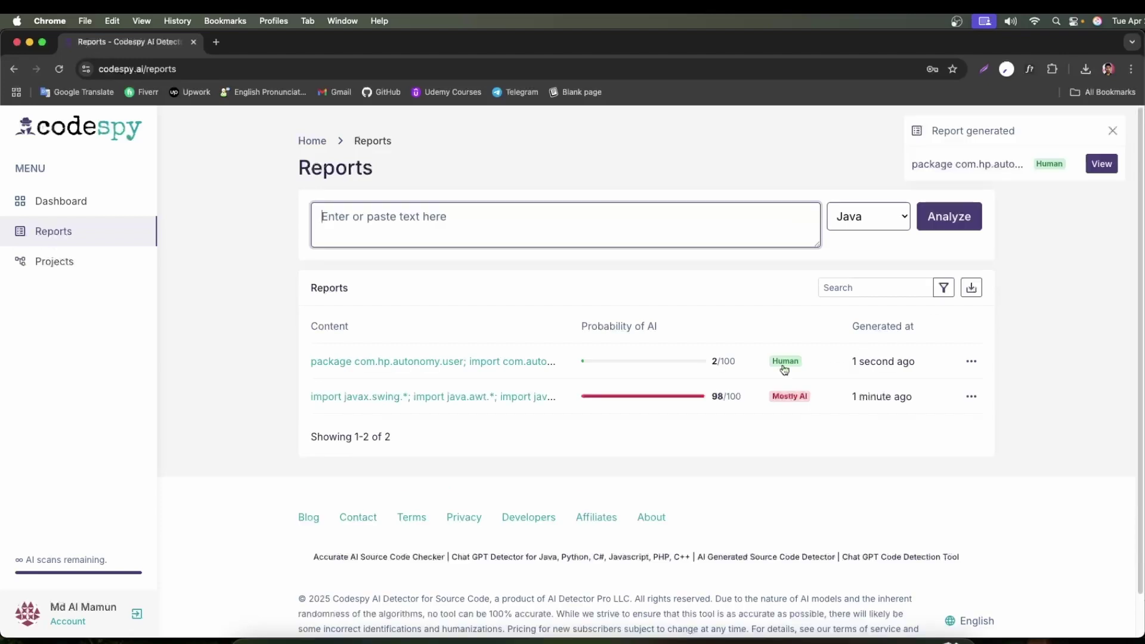
pyautogui.doubleClick(715, 361)
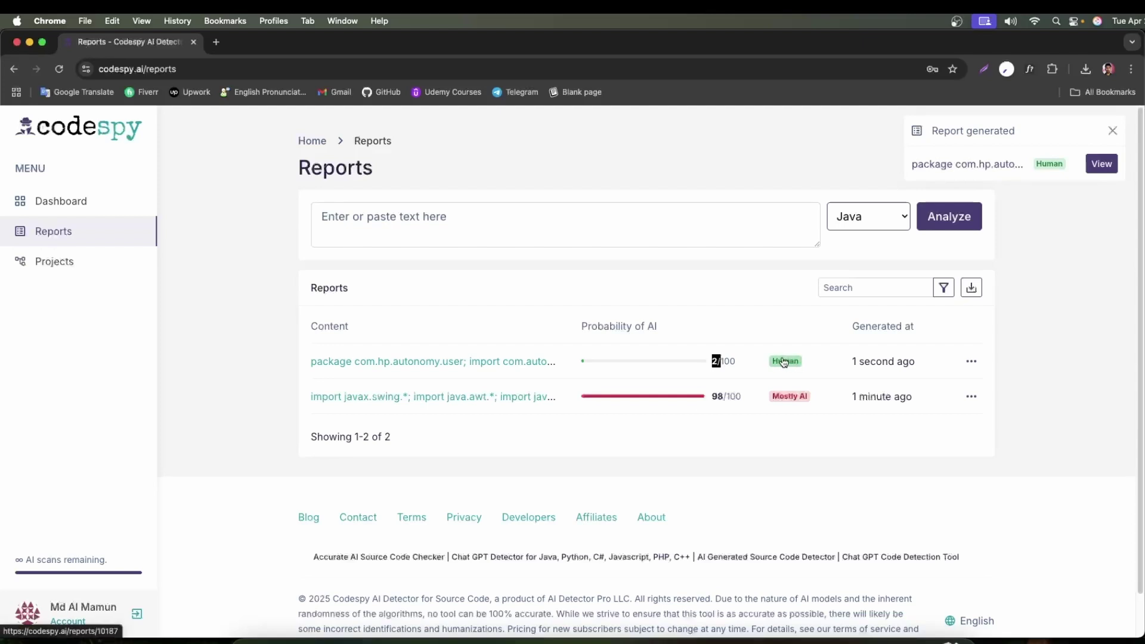
# Open the test2.java report, highlight its 2% chance and human-written headline, then click code line 8
pyautogui.click(468, 365)
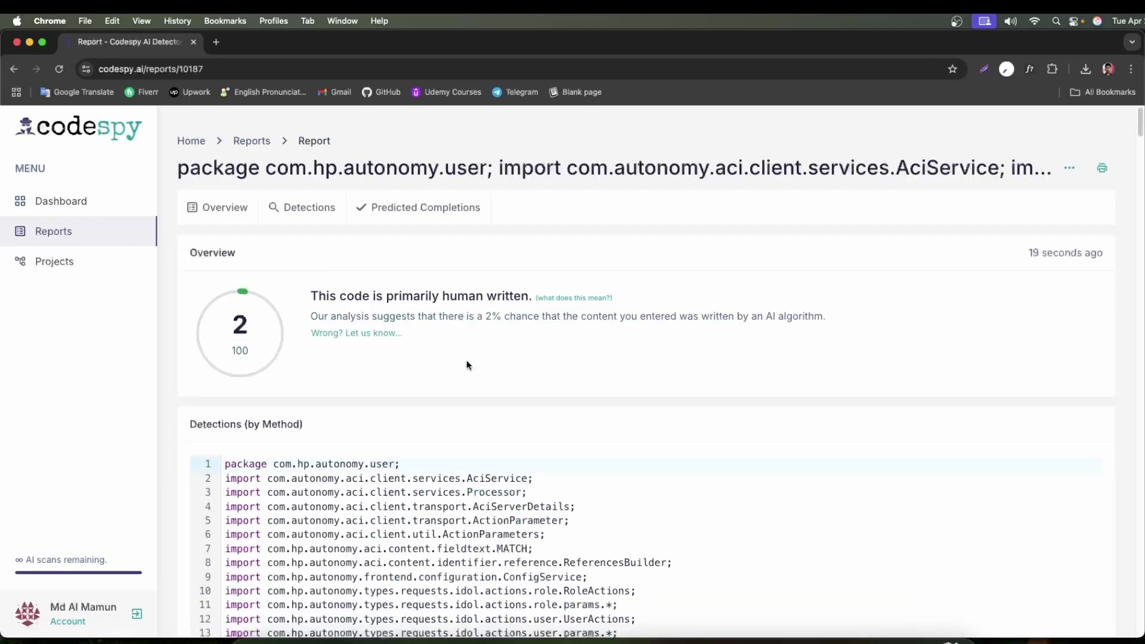
pyautogui.moveTo(486, 316); pyautogui.dragTo(603, 323)
pyautogui.click(611, 350)
pyautogui.moveTo(393, 296); pyautogui.dragTo(478, 296)
pyautogui.scroll(-3, 560, 417)
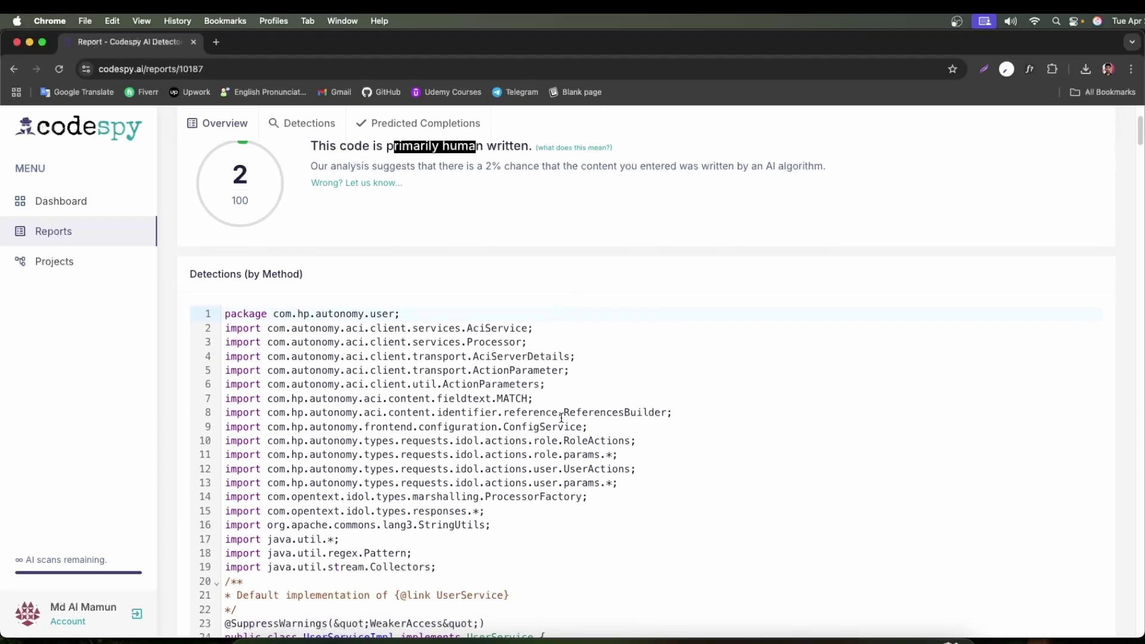
pyautogui.click(493, 413)
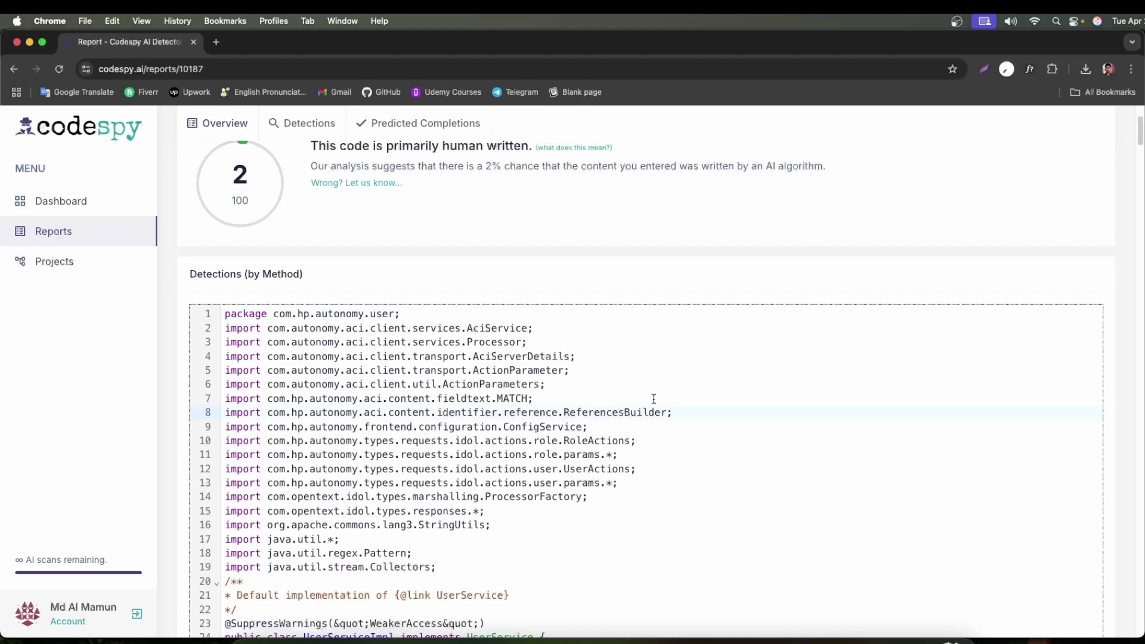